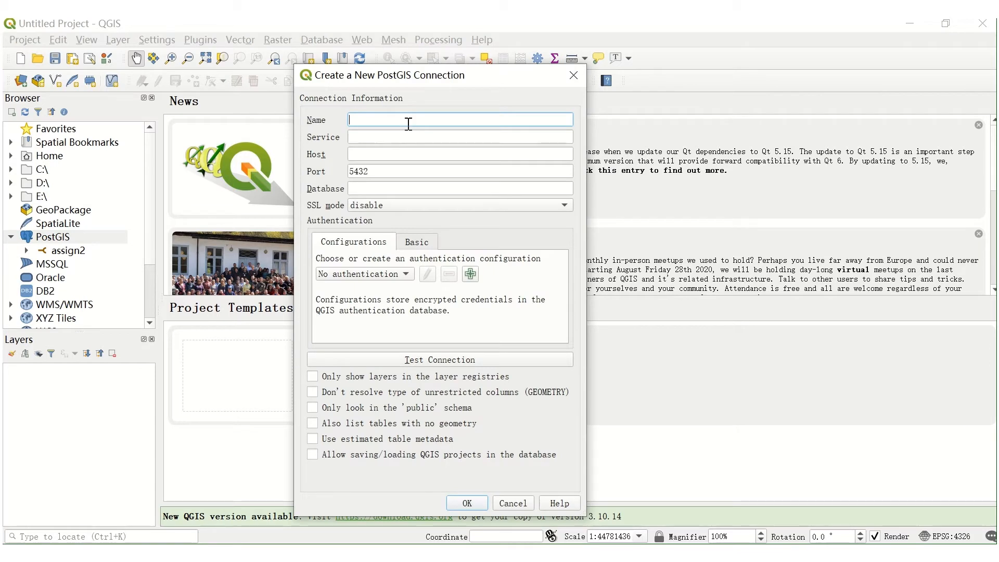
# Name the new PostGIS connection ggra30_tut4, with host ggrgis.utsc.utoronto.ca and database ggra30_tut4.
pyautogui.write('ggr')
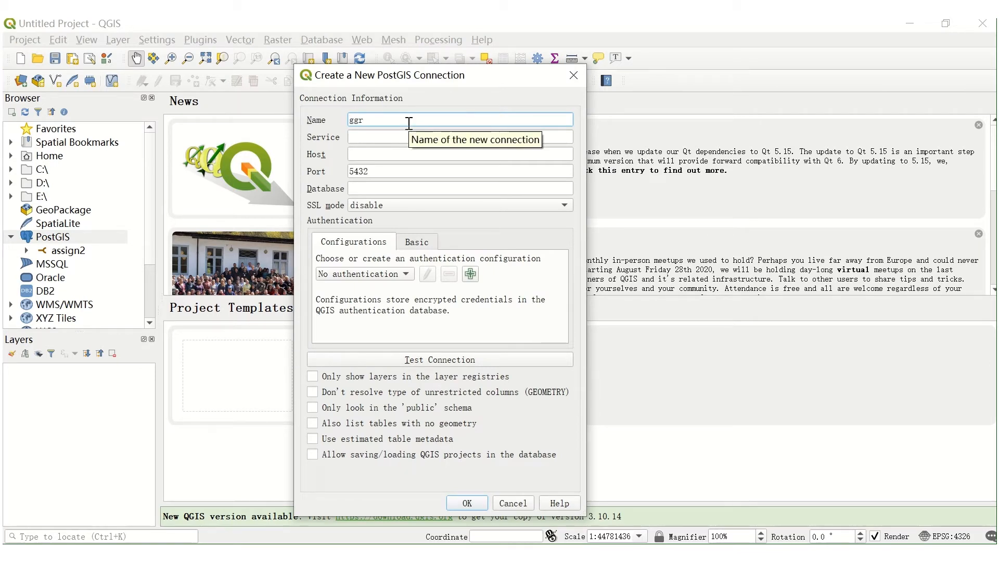
pyautogui.write('a30_tut4')
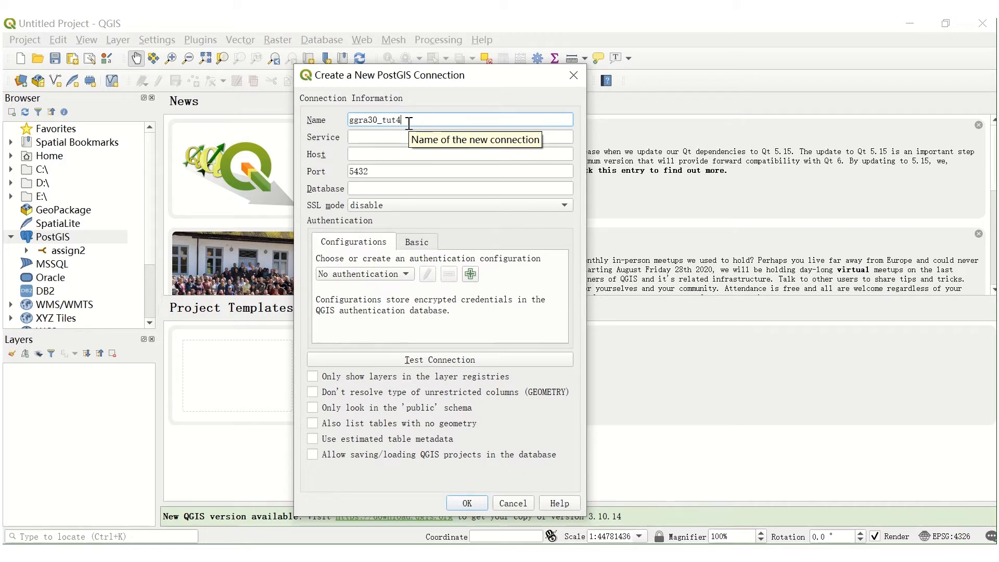
pyautogui.click(402, 155)
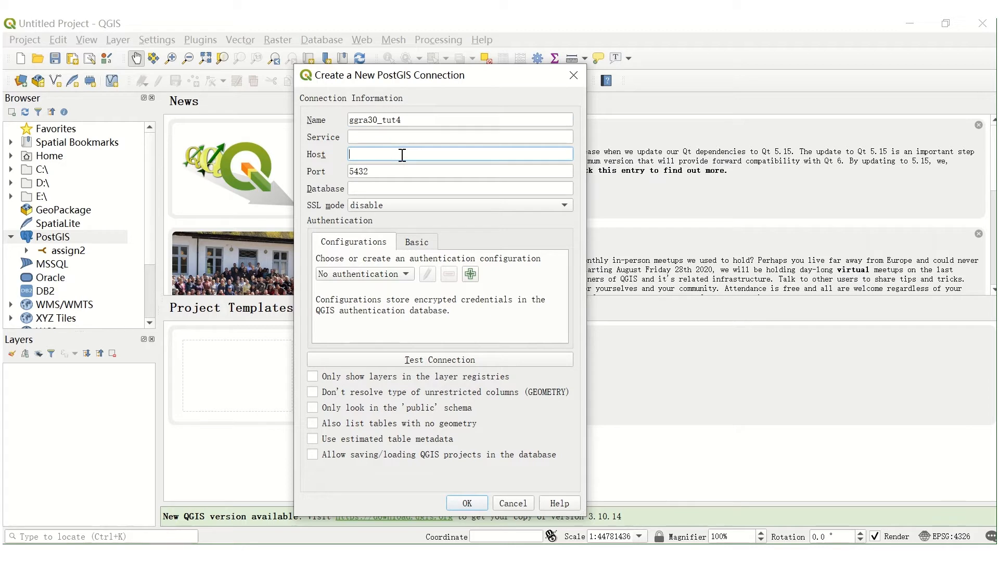
pyautogui.write('ggrgis.utsc.utoronto.ca')
pyautogui.click(402, 189)
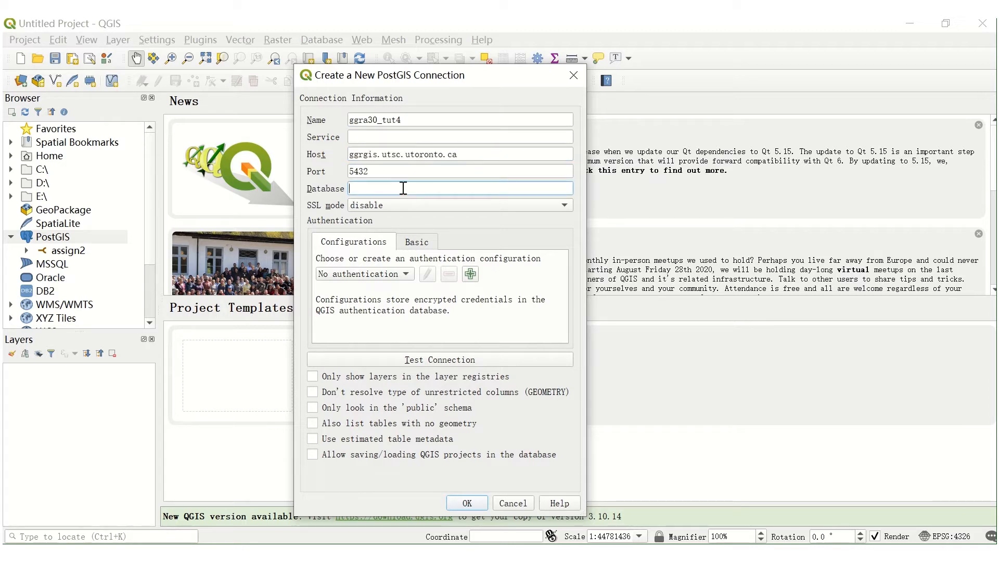
pyautogui.write('ggra30_tut4')
# Enter the user name ggra30 and the account password as basic authentication, store both, and save the connection despite the plain-text storage.
pyautogui.click(424, 242)
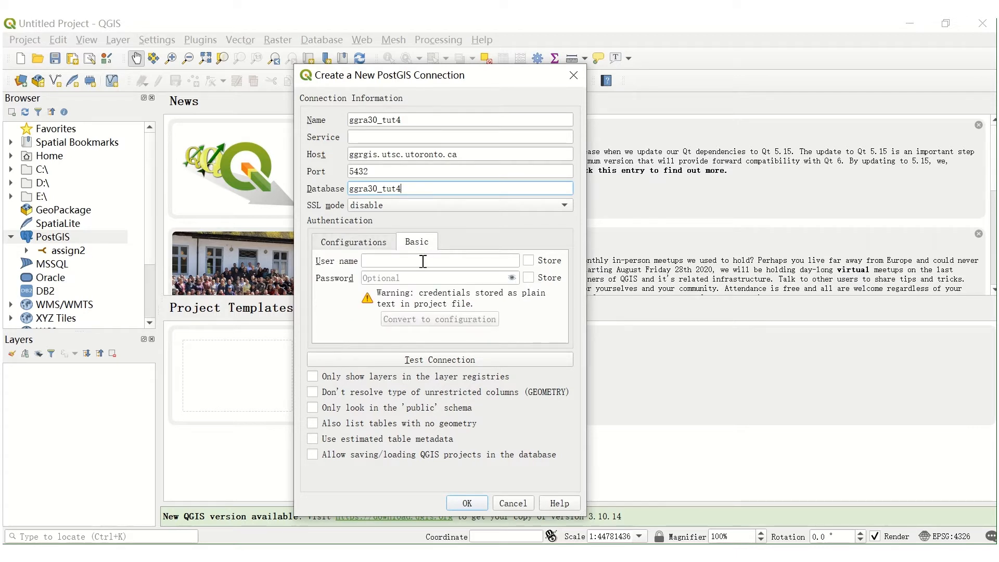
pyautogui.click(423, 262)
pyautogui.write('ggra3')
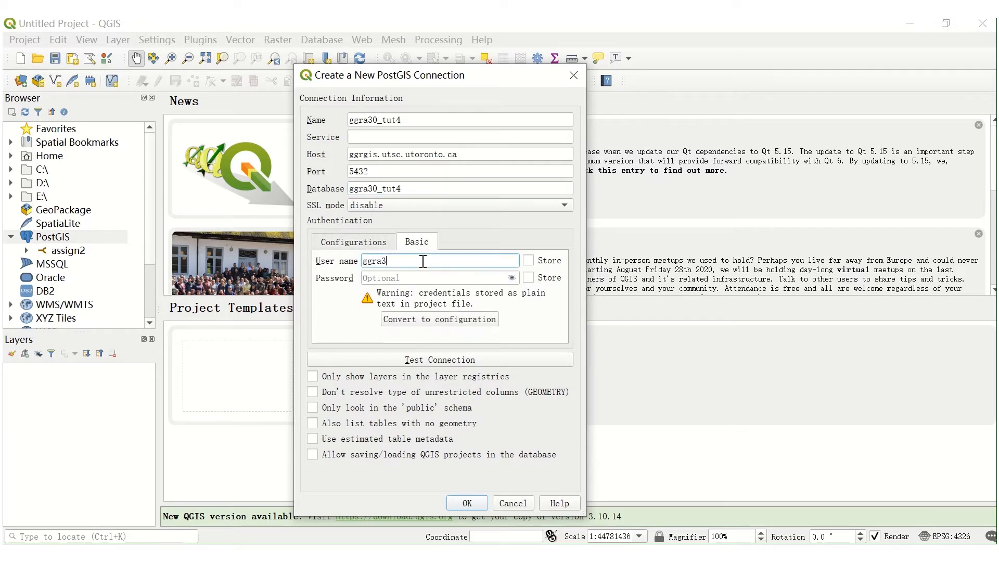
pyautogui.write('0')
pyautogui.click(429, 279)
pyautogui.write('*')
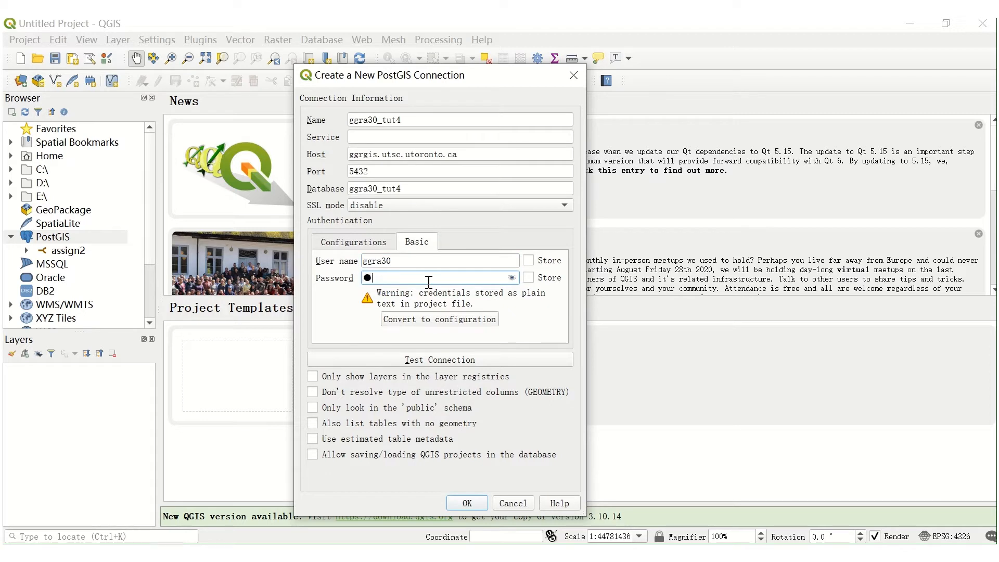
pyautogui.write('*****')
pyautogui.click(513, 278)
pyautogui.click(528, 261)
pyautogui.click(528, 277)
pyautogui.click(476, 509)
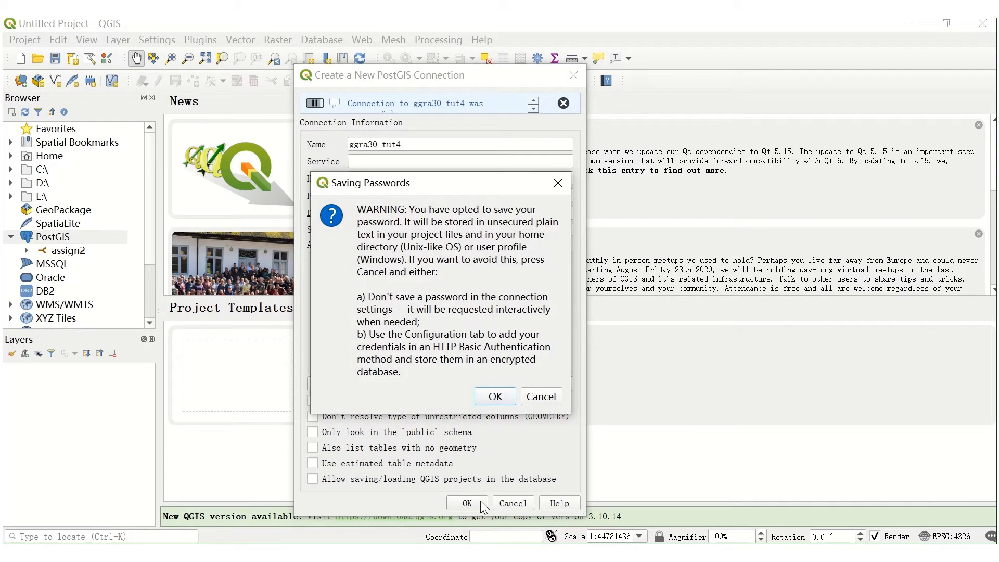
pyautogui.click(500, 398)
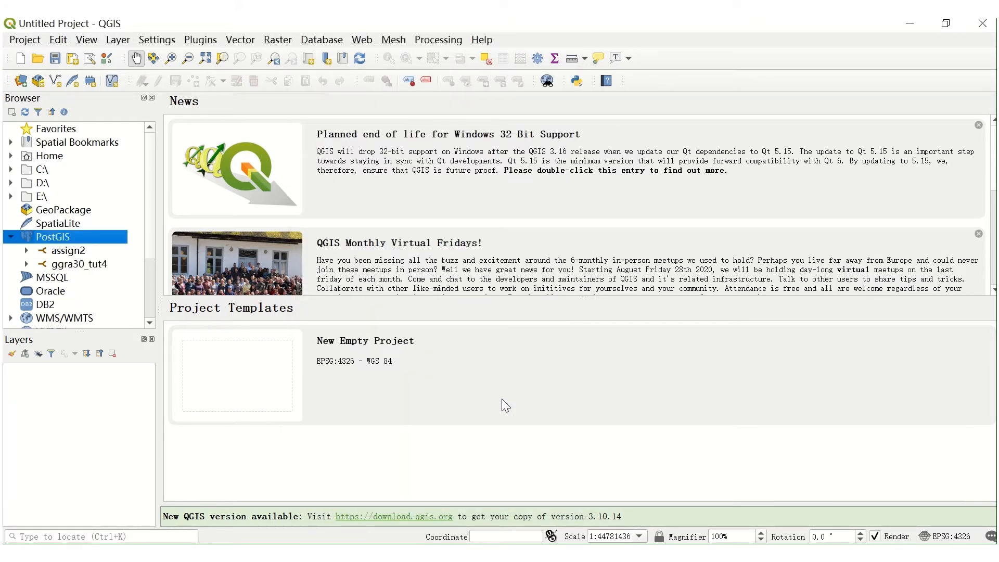
# Add the ontario, ontario_lakes, ontario_rivers and ontario_weather_stations layers from the public schema of ggra30_tut4 to the project.
pyautogui.click(99, 263)
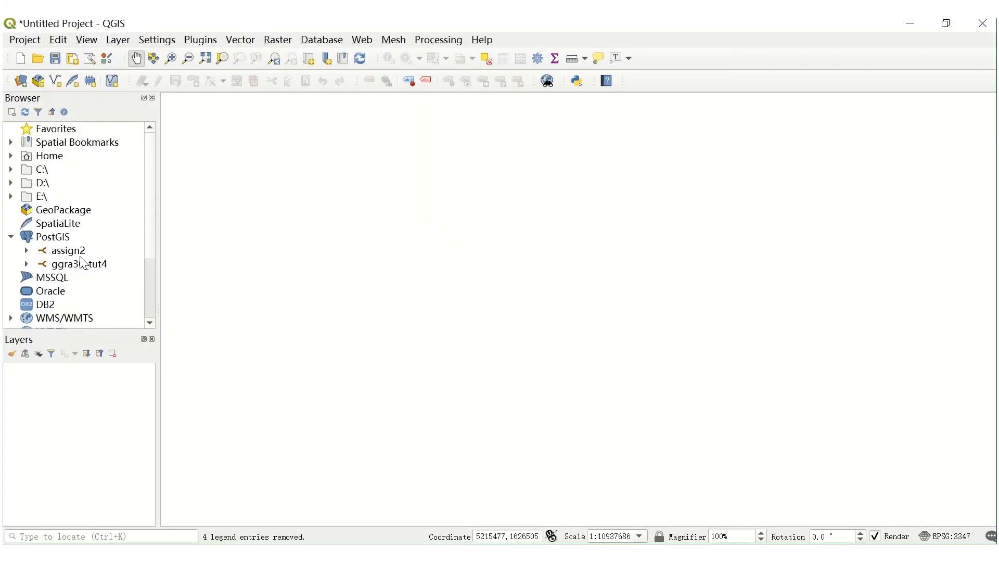
pyautogui.click(26, 264)
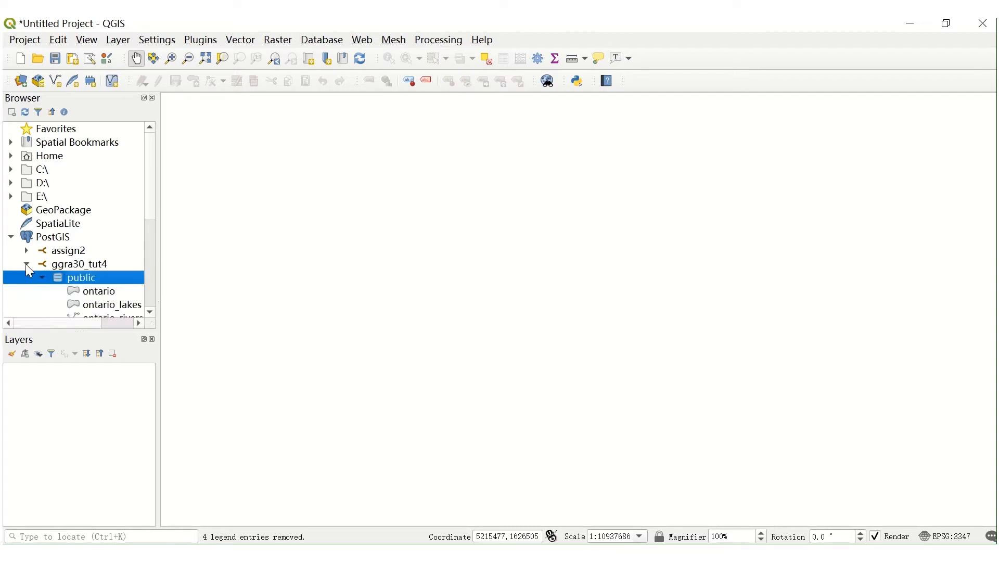
pyautogui.scroll(-2, 92, 287)
pyautogui.scroll(-1, 93, 288)
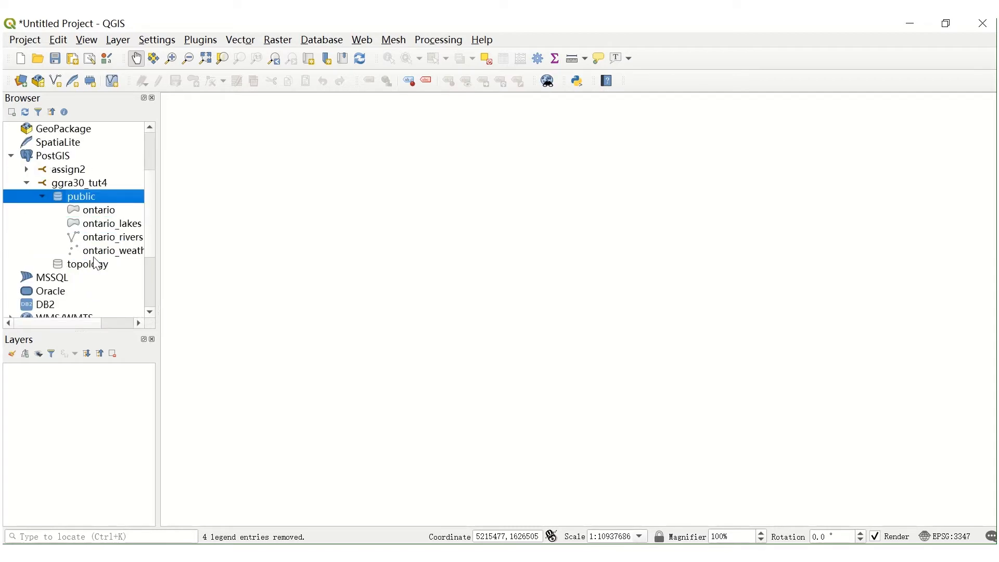
pyautogui.click(106, 209)
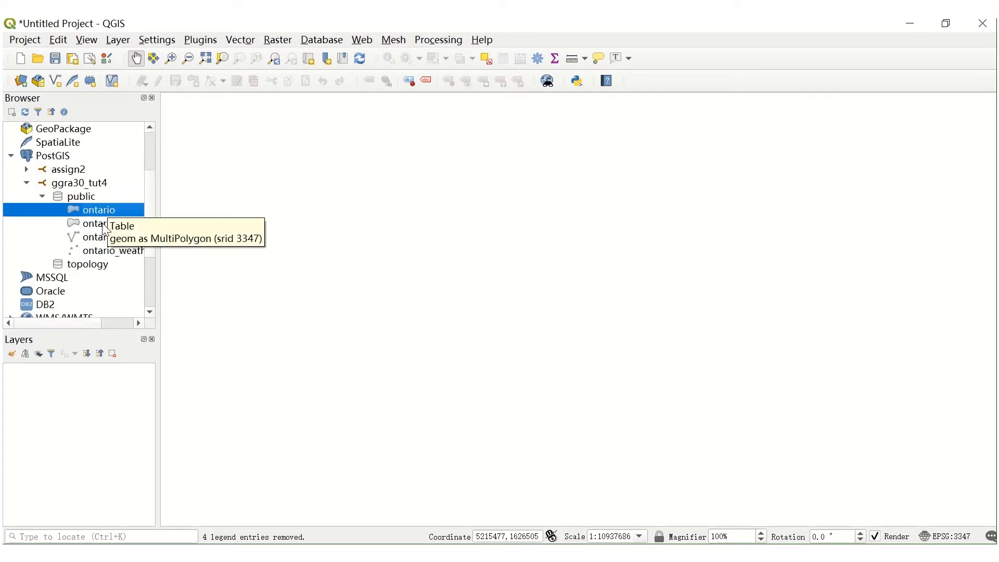
pyautogui.keyDown('ctrl'); pyautogui.click(92, 227); pyautogui.keyUp('ctrl')
pyautogui.keyDown('ctrl'); pyautogui.click(100, 241); pyautogui.keyUp('ctrl')
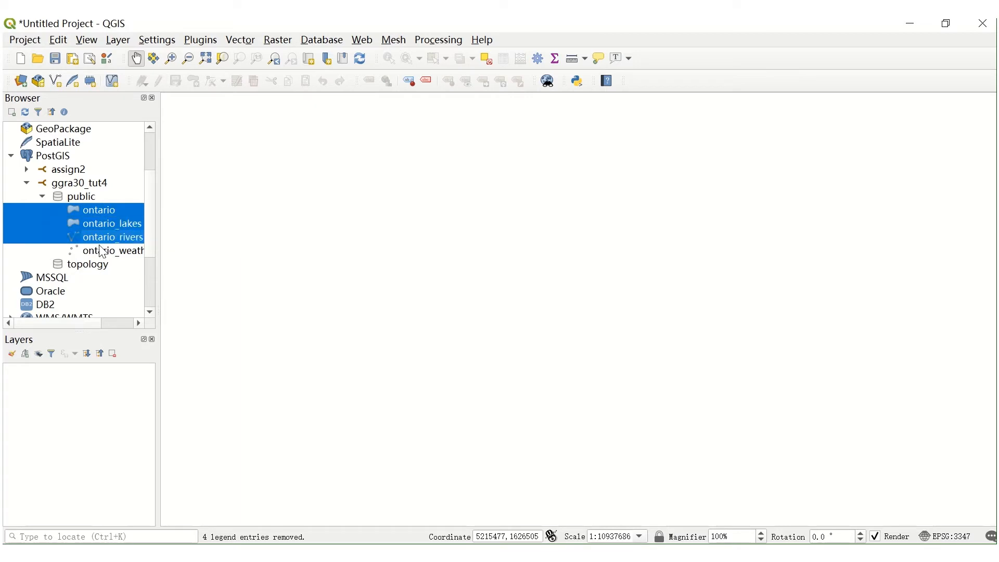
pyautogui.keyDown('ctrl'); pyautogui.click(104, 254); pyautogui.keyUp('ctrl')
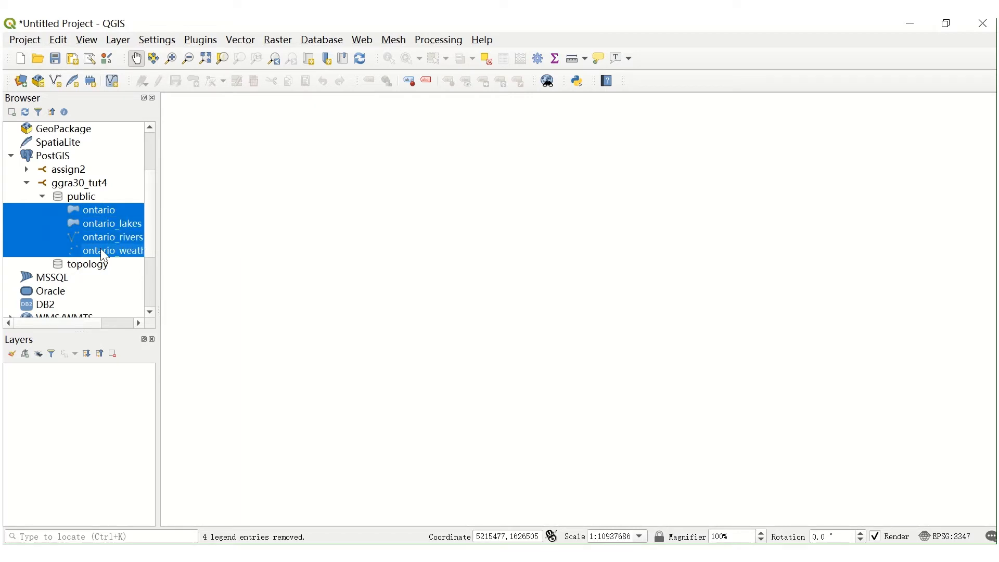
pyautogui.rightClick(104, 255)
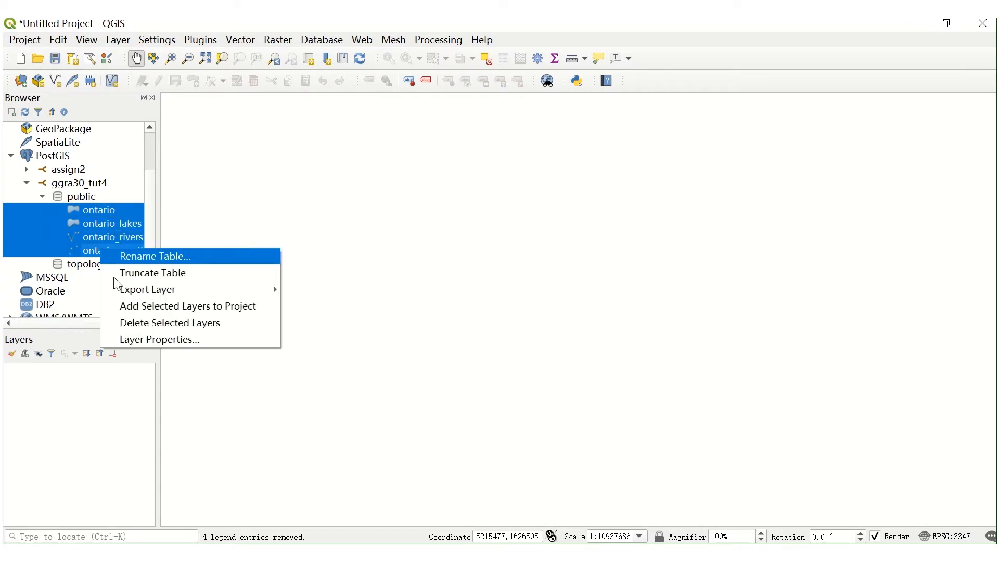
pyautogui.click(130, 306)
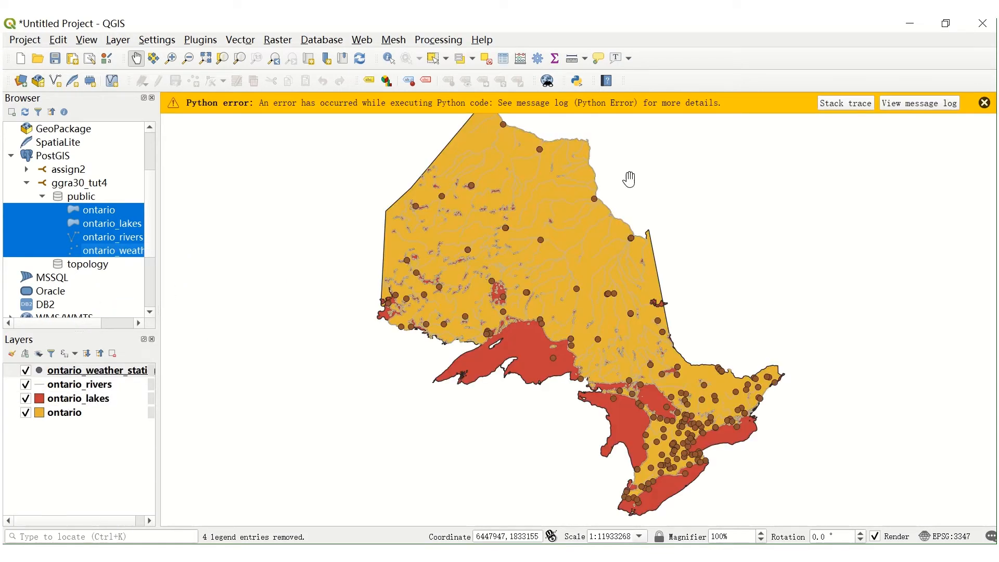
pyautogui.click(984, 103)
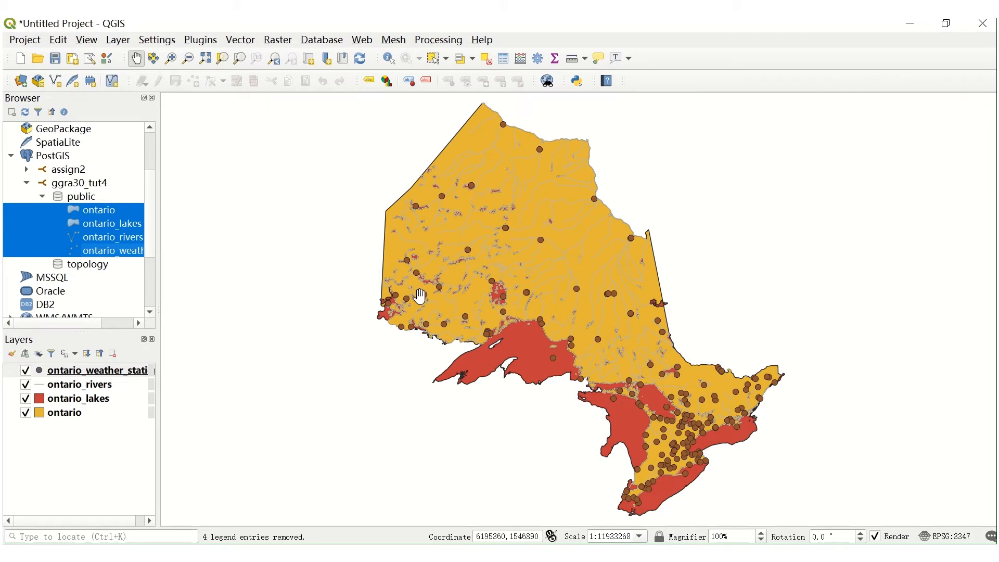
# Zoom to the ontario_weather_stations layer and look over its attribute table.
pyautogui.click(120, 370)
pyautogui.rightClick(121, 370)
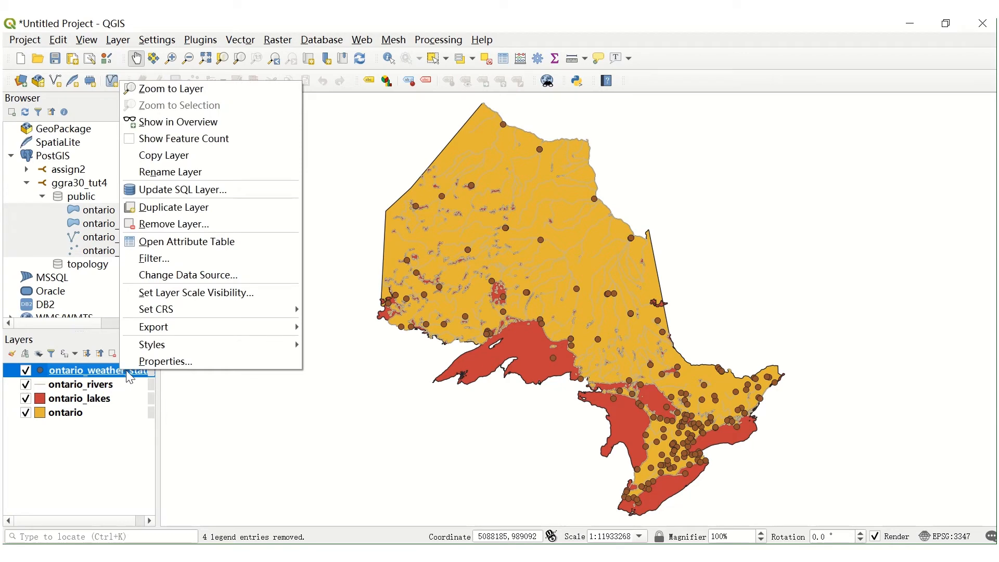
pyautogui.click(193, 89)
pyautogui.rightClick(100, 375)
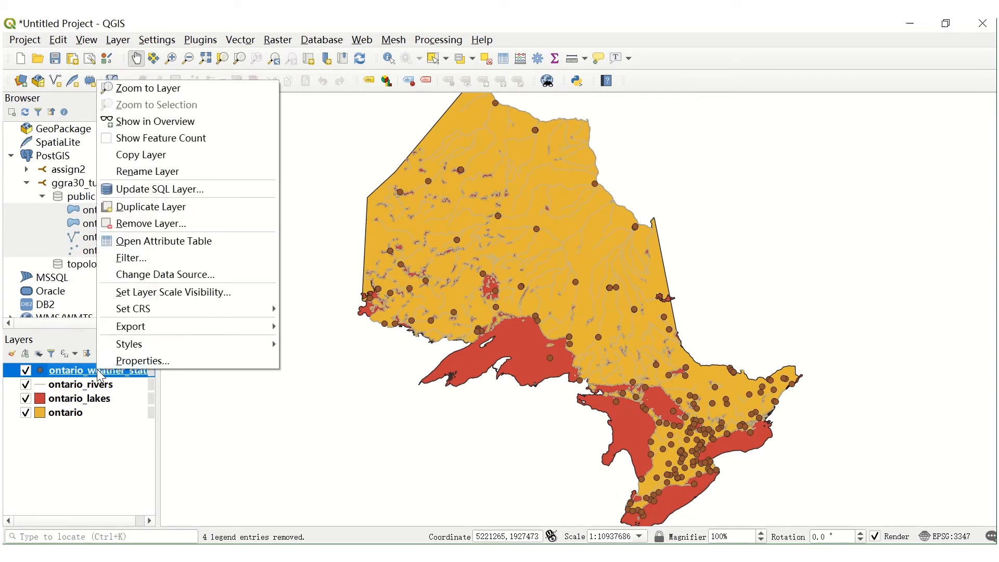
pyautogui.click(192, 240)
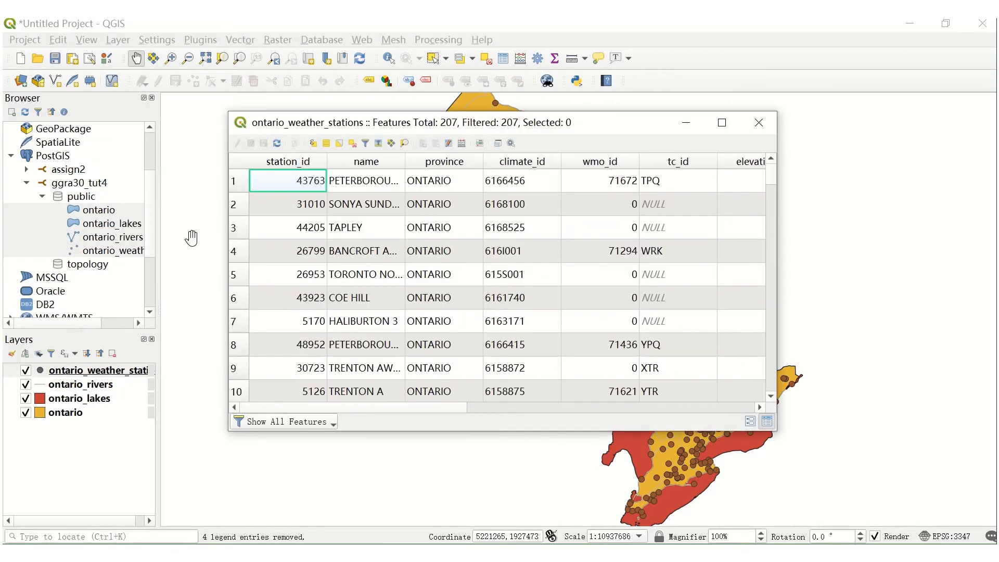
pyautogui.click(759, 122)
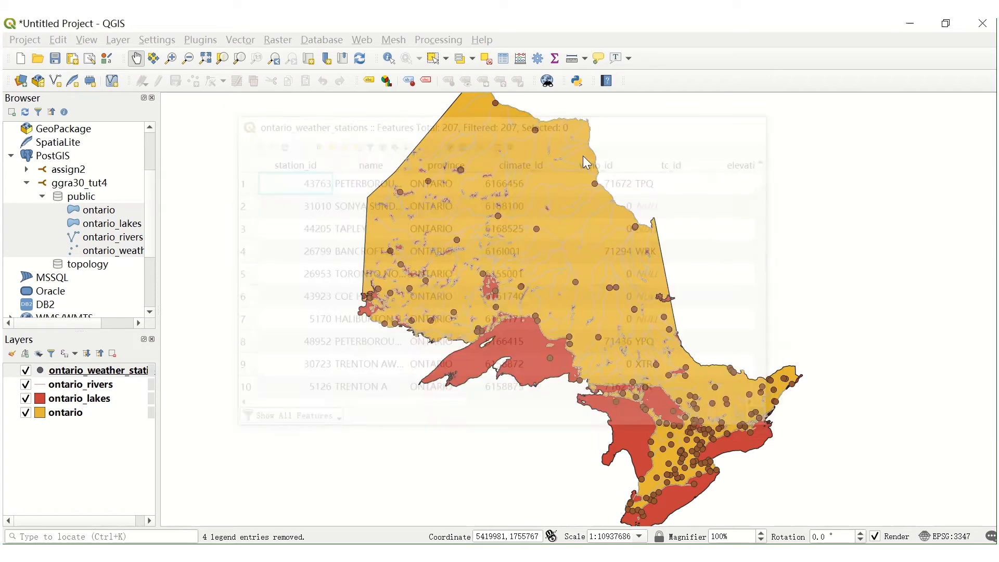
# View the symbology properties of the ontario_weather_stations layer without changing them.
pyautogui.rightClick(104, 372)
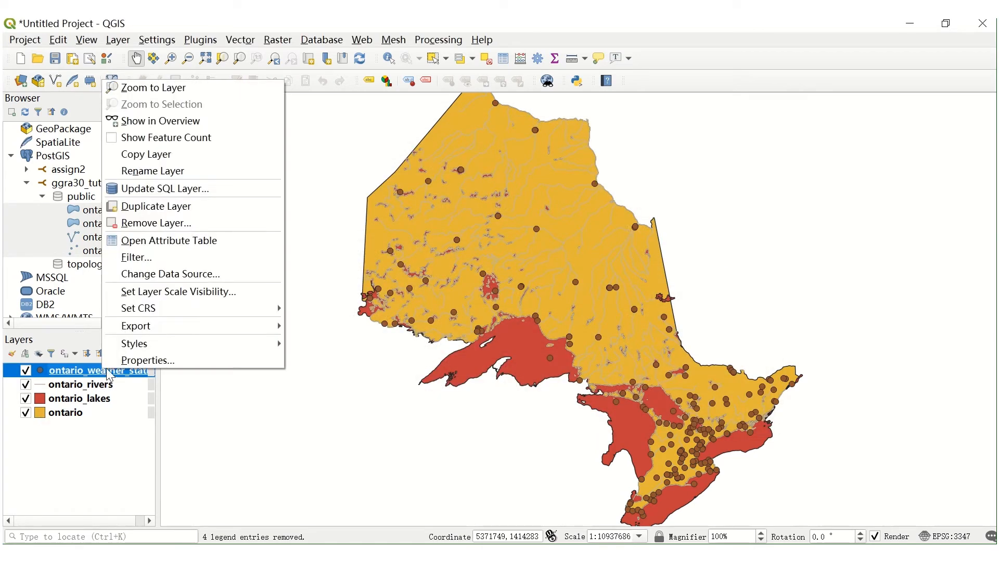
pyautogui.click(146, 360)
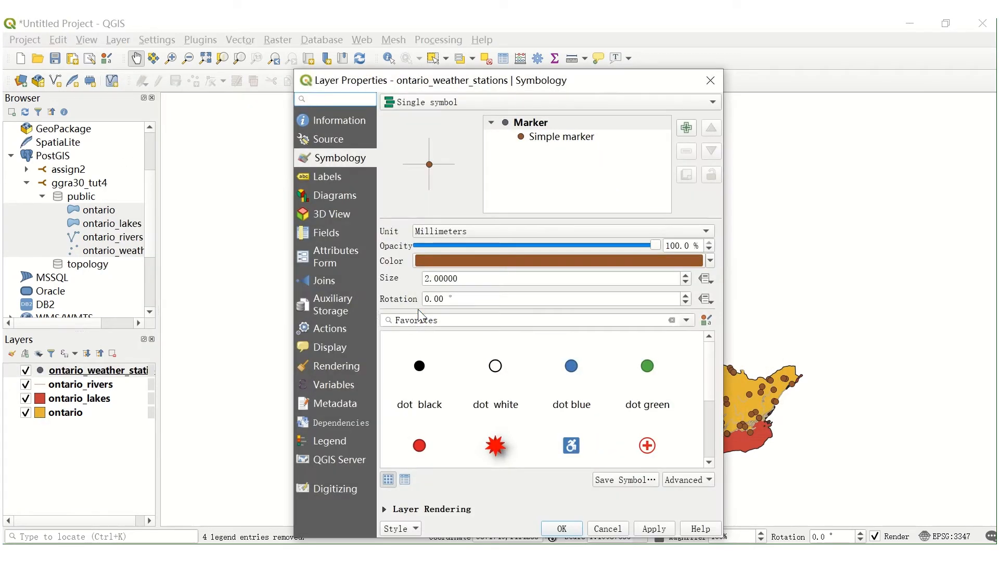
pyautogui.click(709, 89)
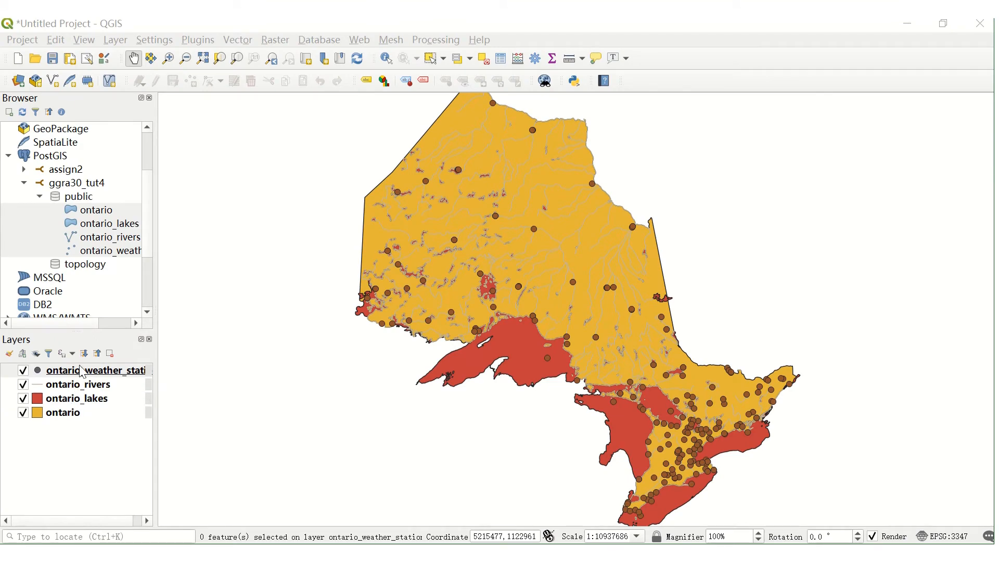
# Open the attribute table of ontario_weather_stations and examine its elevation and first/last year columns.
pyautogui.click(85, 376)
pyautogui.rightClick(86, 376)
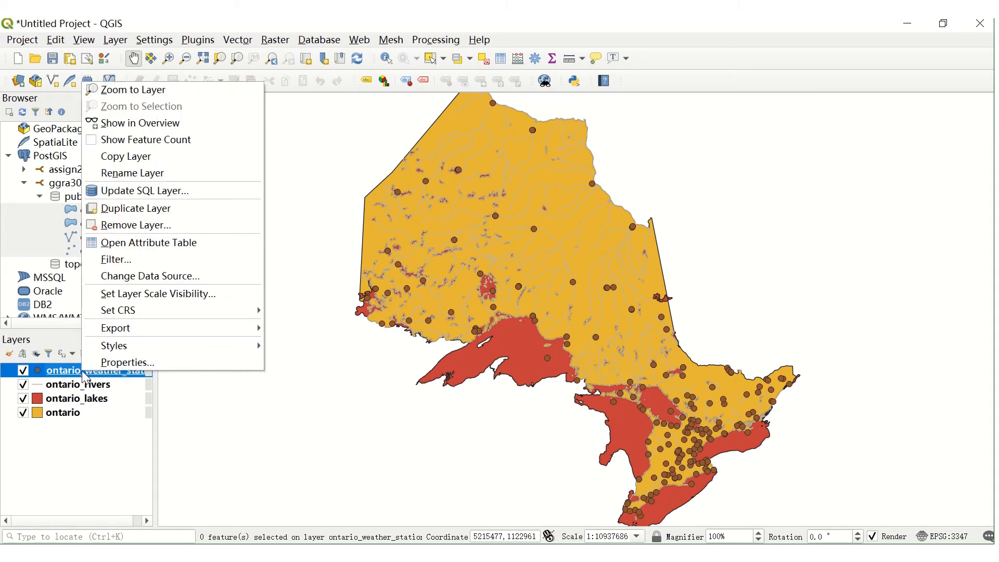
pyautogui.click(141, 248)
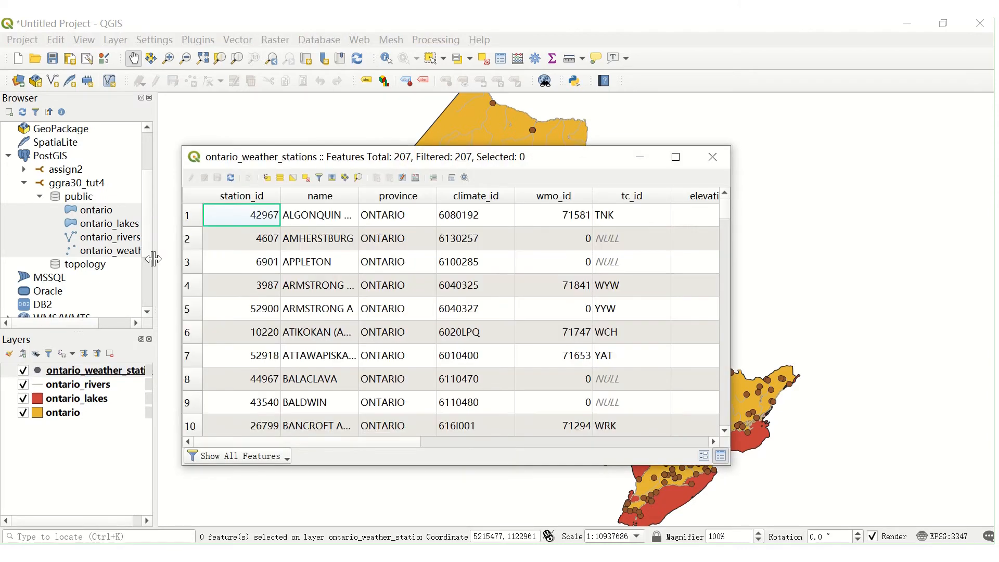
pyautogui.moveTo(342, 441); pyautogui.dragTo(654, 440)
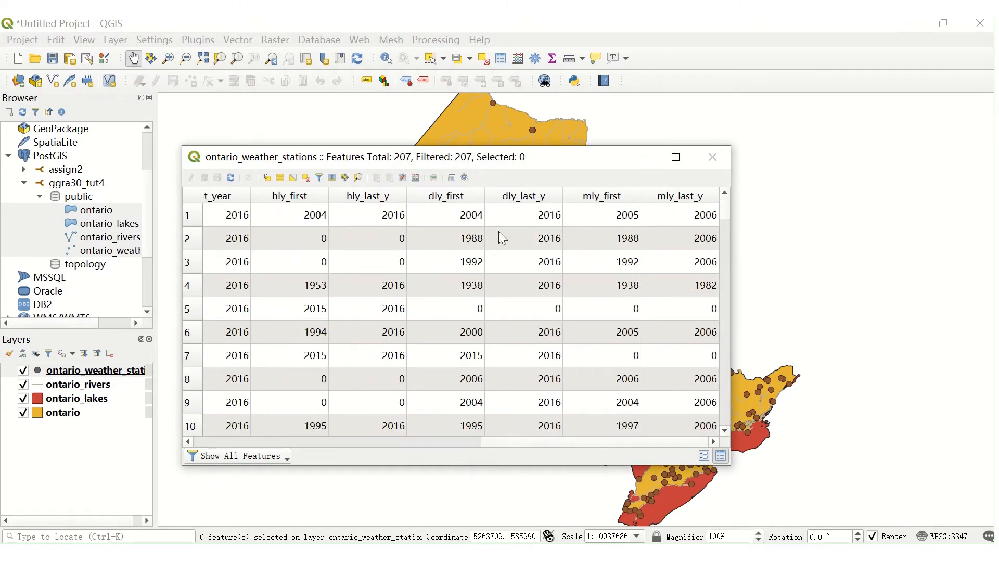
pyautogui.moveTo(572, 442); pyautogui.dragTo(484, 441)
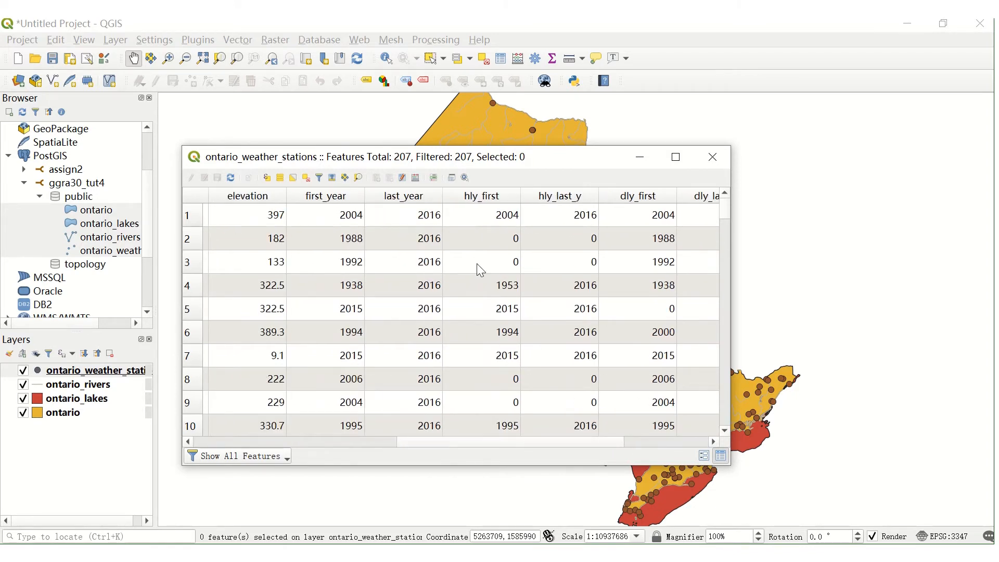
# Sort the weather station records by the hly_first column in descending order.
pyautogui.click(421, 201)
pyautogui.click(514, 198)
pyautogui.click(515, 199)
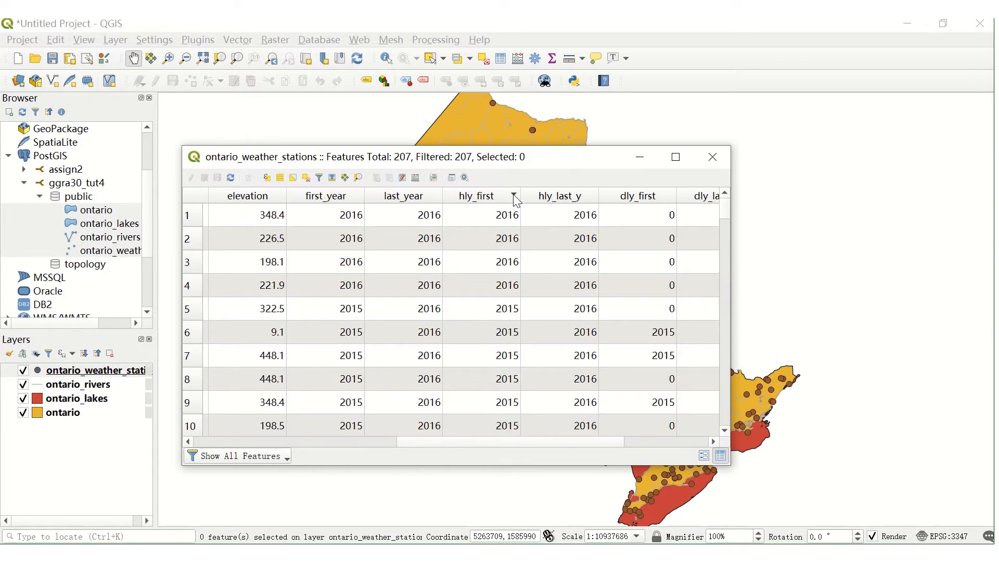
# Sort the weather station records by name in ascending order and examine the name and station_id of the last record.
pyautogui.moveTo(555, 441); pyautogui.dragTo(347, 441)
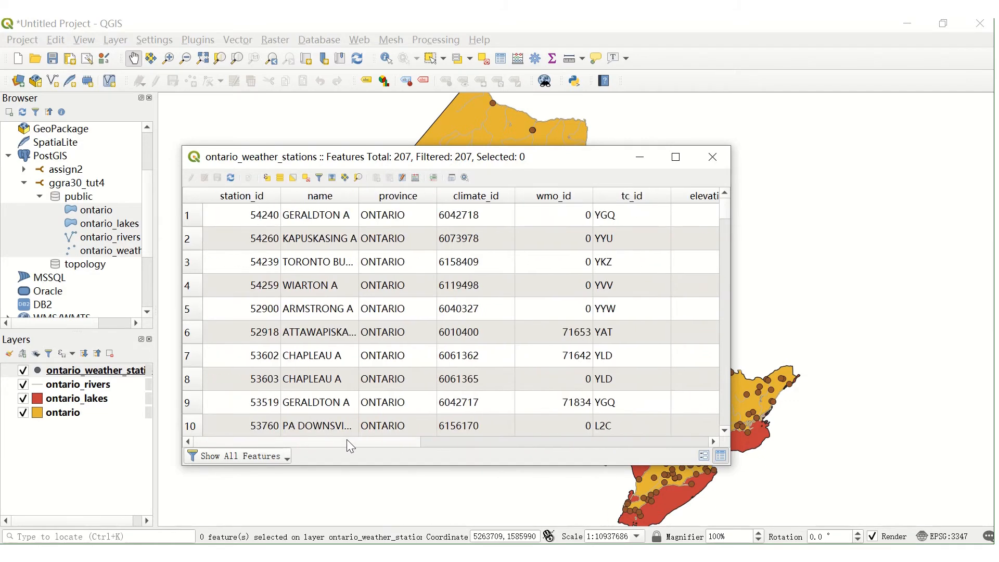
pyautogui.click(346, 195)
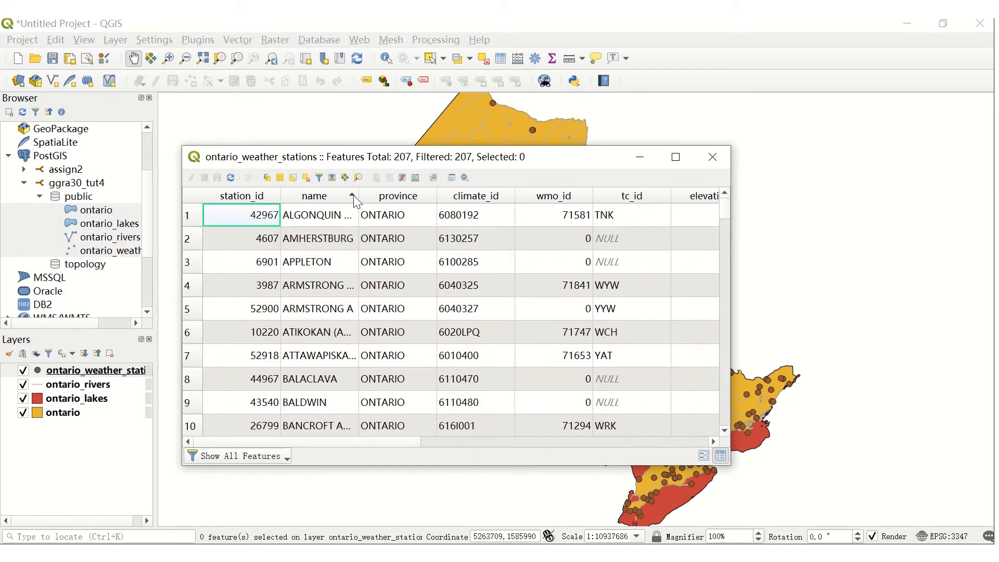
pyautogui.click(356, 202)
pyautogui.click(356, 197)
pyautogui.moveTo(723, 215); pyautogui.dragTo(728, 427)
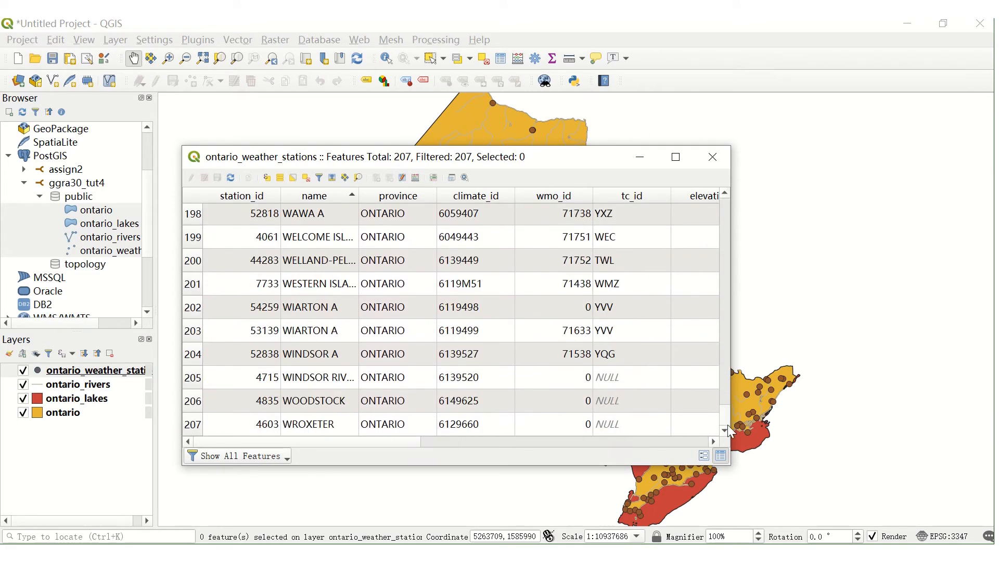
pyautogui.click(339, 431)
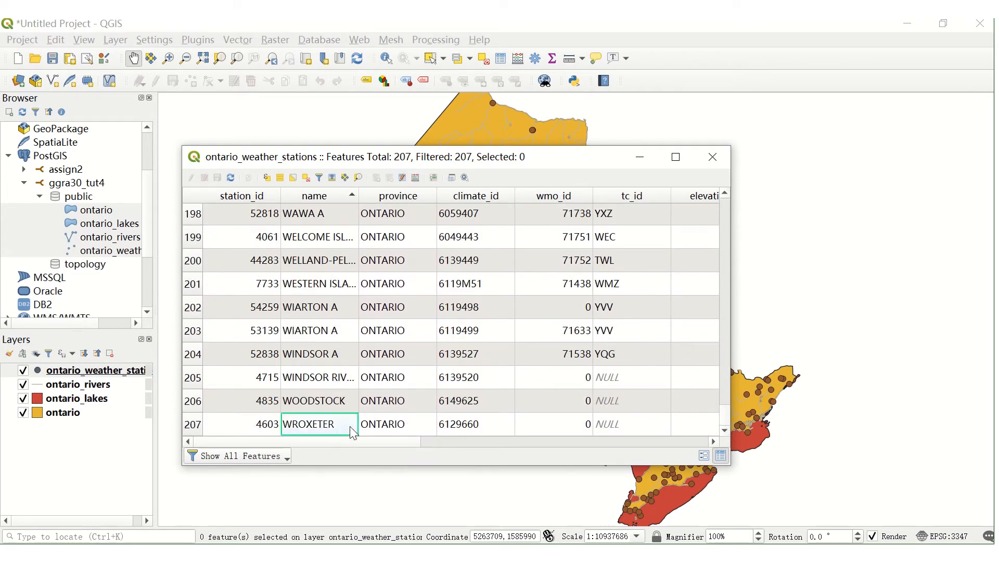
pyautogui.click(239, 428)
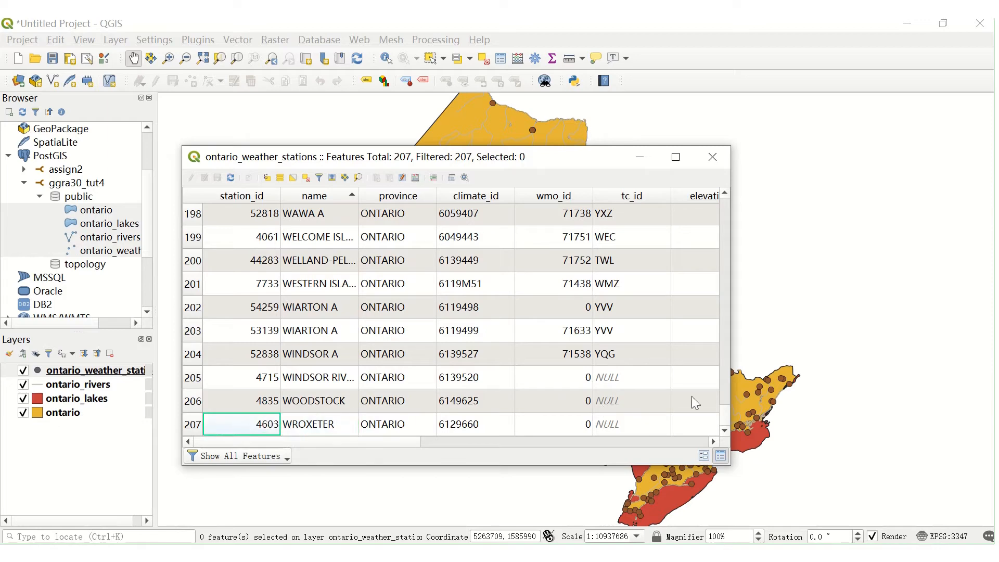
# Select the first and second weather station records in turn to locate each on the map, and close the attribute table.
pyautogui.moveTo(728, 410); pyautogui.dragTo(733, 203)
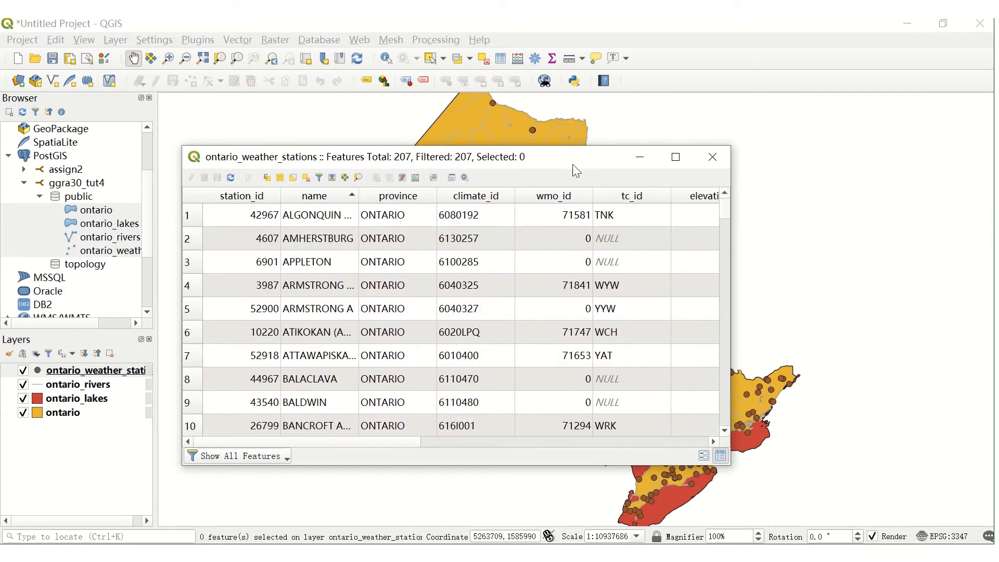
pyautogui.moveTo(573, 165); pyautogui.dragTo(455, 158)
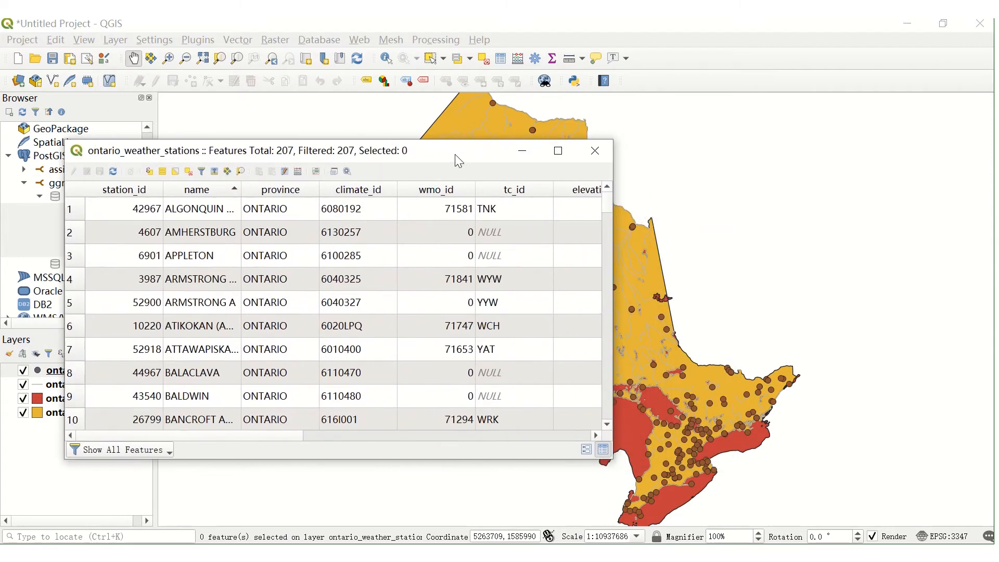
pyautogui.click(77, 211)
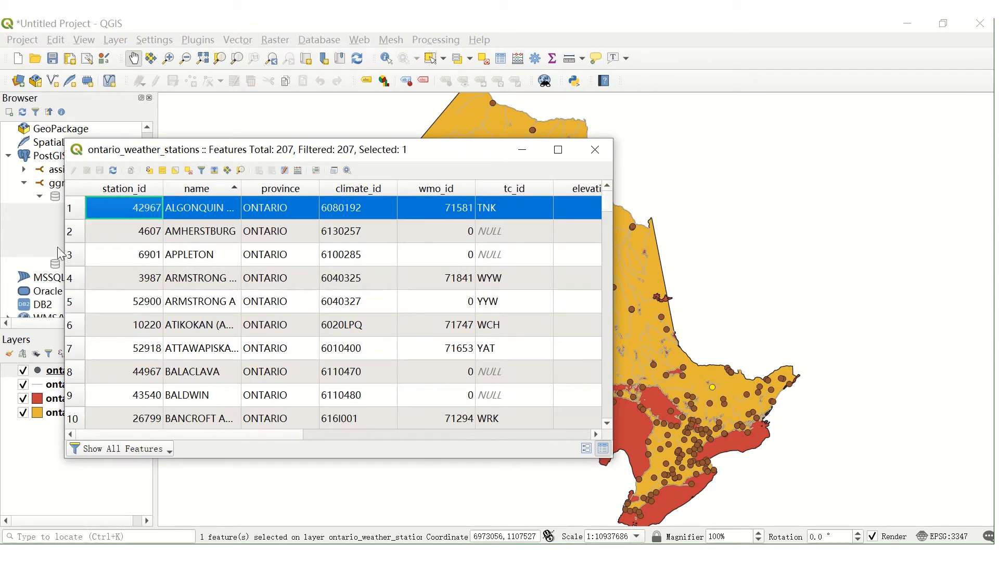
pyautogui.click(77, 230)
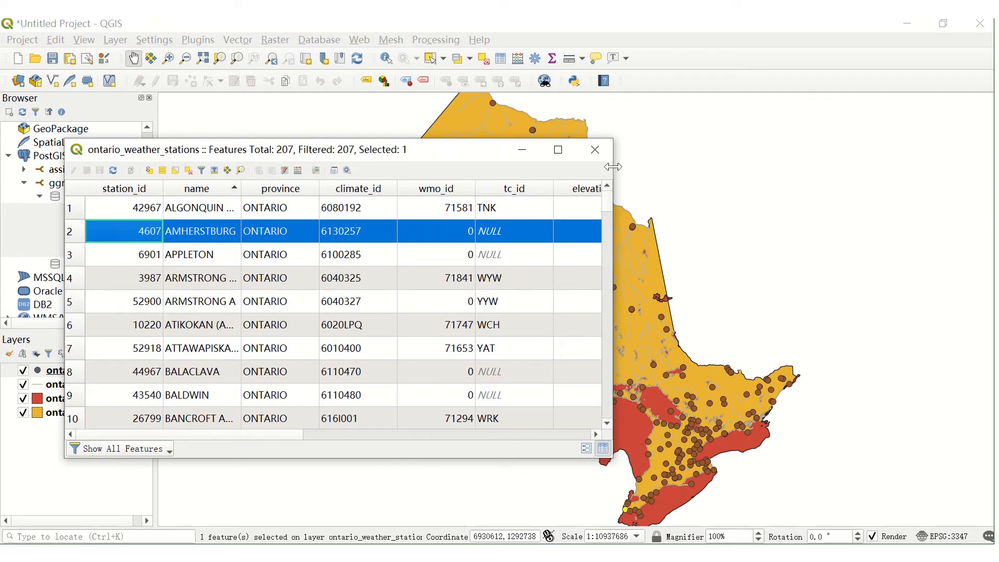
pyautogui.click(597, 152)
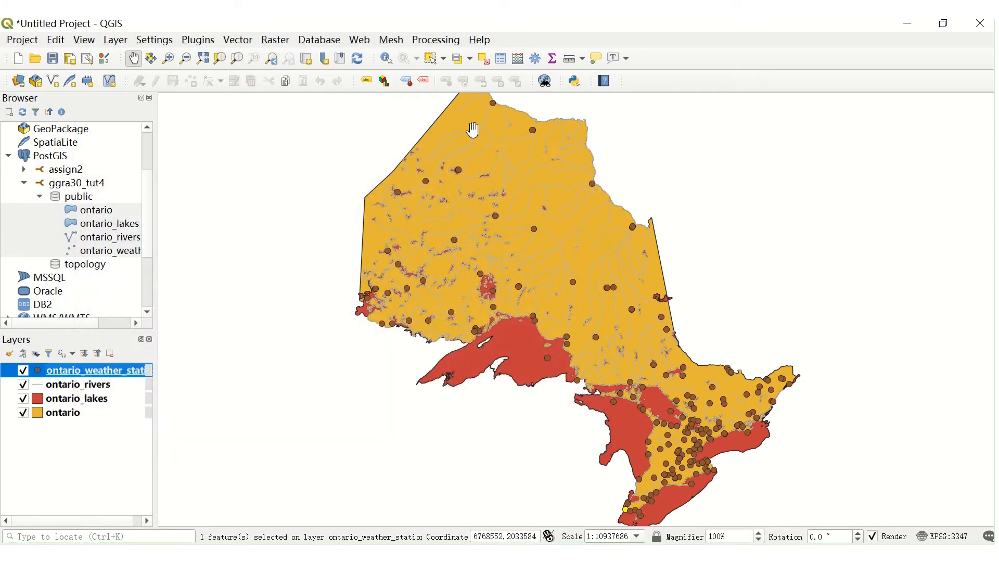
# Deselect the features in all layers.
pyautogui.click(57, 41)
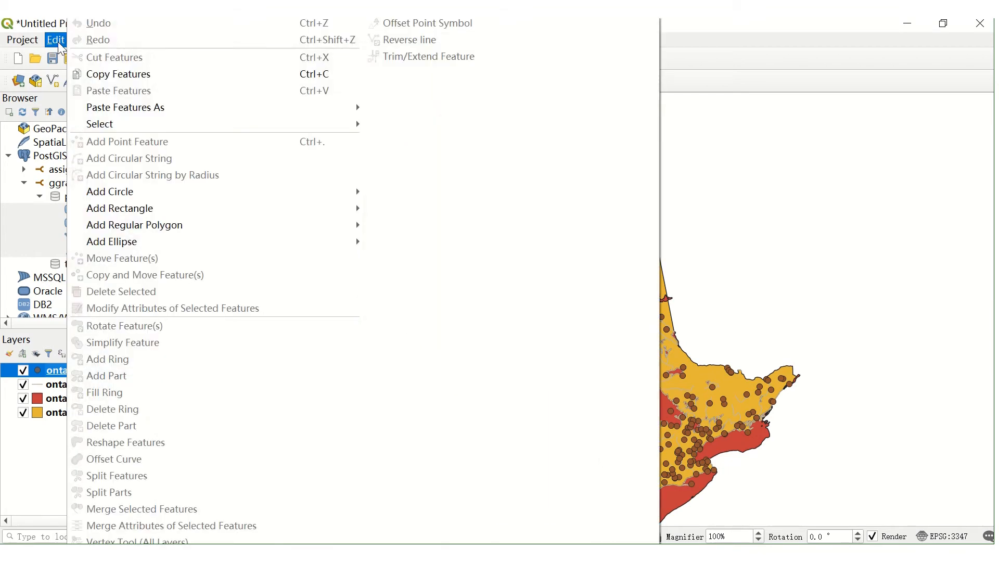
pyautogui.moveTo(199, 131)
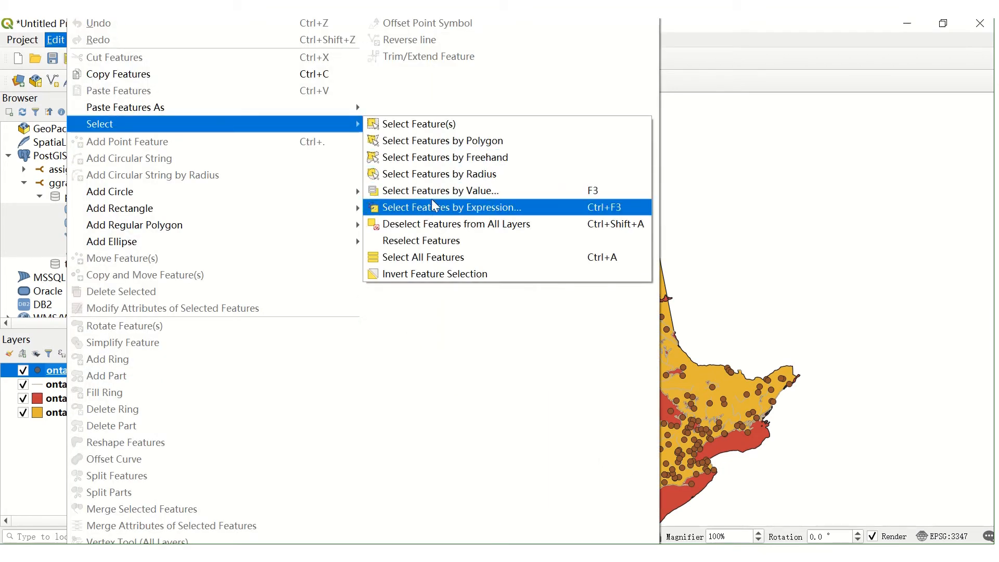
pyautogui.click(460, 225)
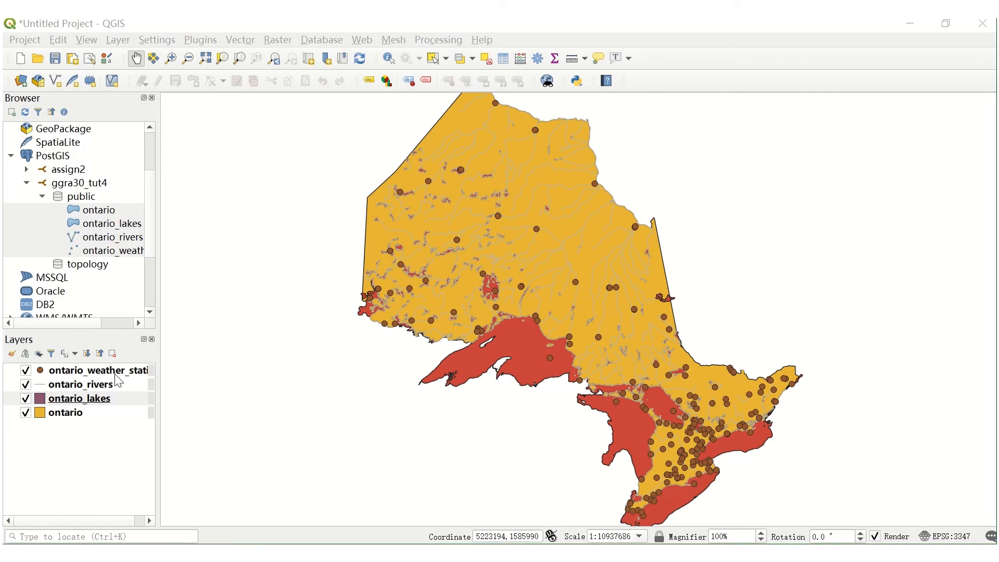
# Set the simple marker fill color of the ontario_weather_stations layer to the standard dark green, keeping the stroke color, and apply it.
pyautogui.rightClick(116, 375)
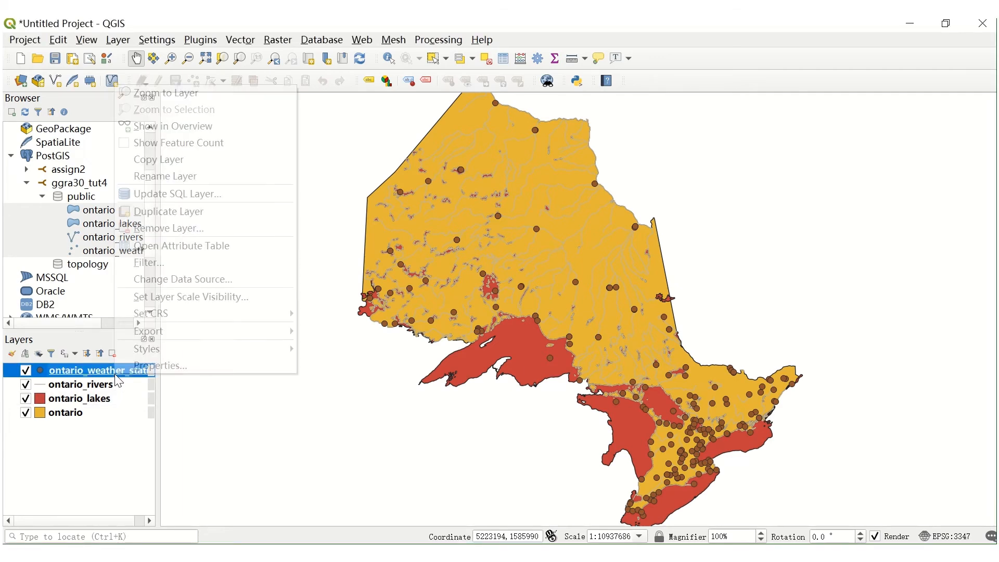
pyautogui.click(137, 365)
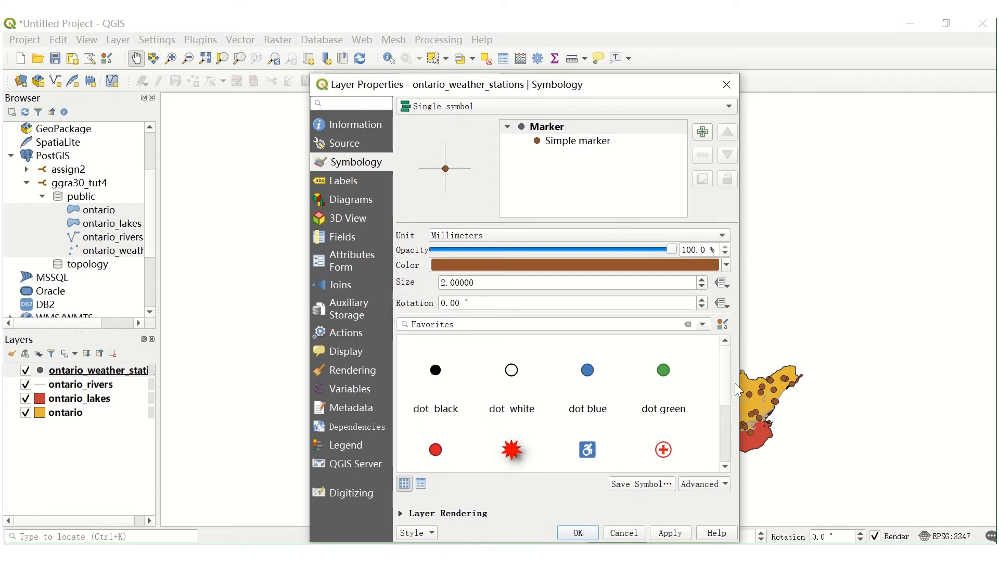
pyautogui.moveTo(727, 385)
pyautogui.mouseDown()
pyautogui.moveTo(730, 454)
pyautogui.moveTo(738, 397)
pyautogui.mouseUp()
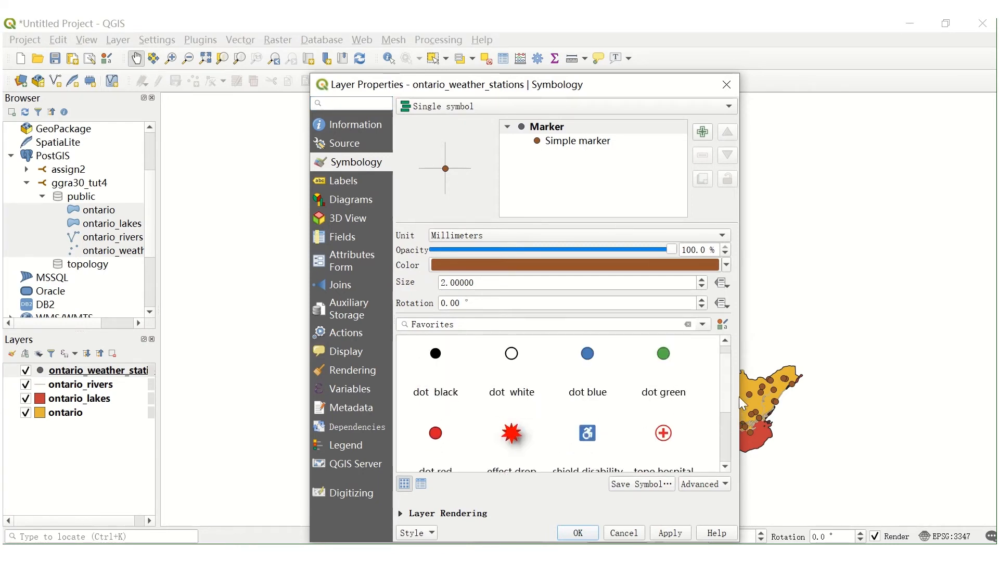
pyautogui.click(578, 142)
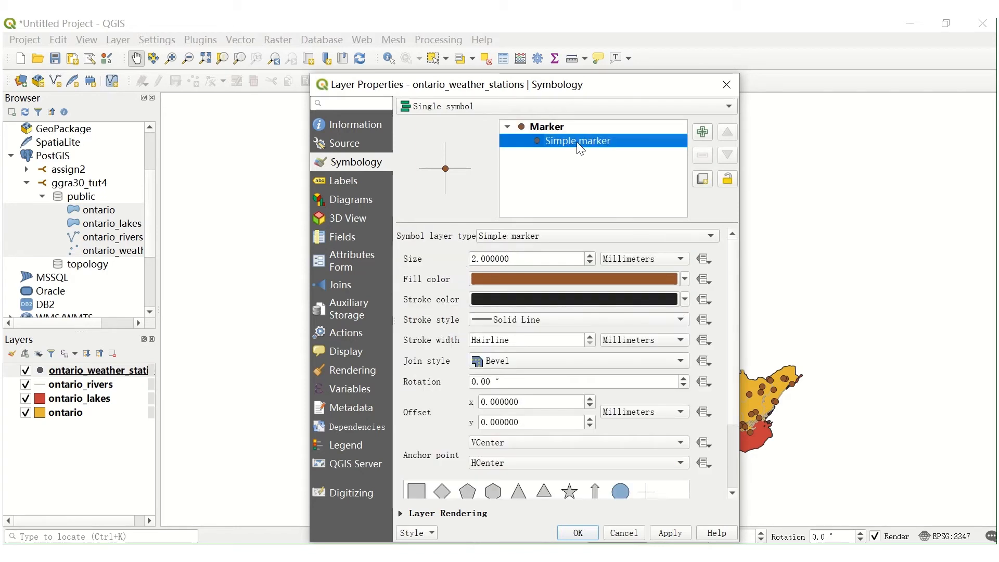
pyautogui.moveTo(612, 89); pyautogui.dragTo(615, 51)
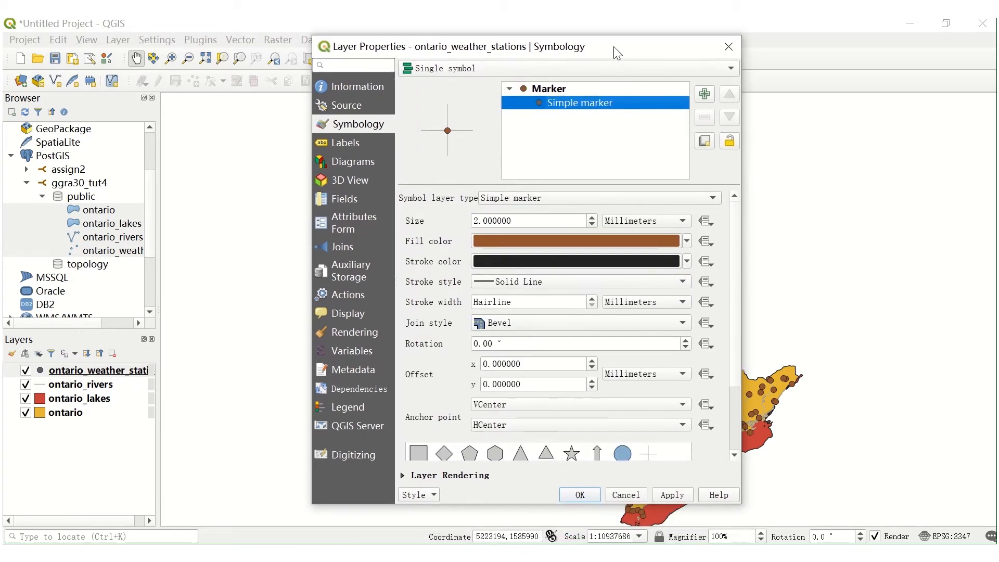
pyautogui.click(686, 242)
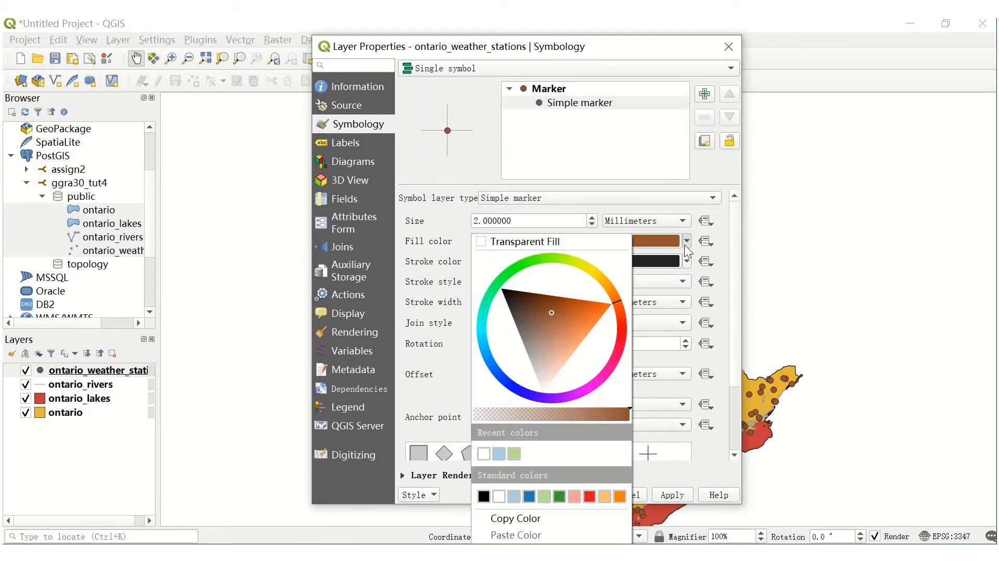
pyautogui.click(685, 244)
pyautogui.click(684, 260)
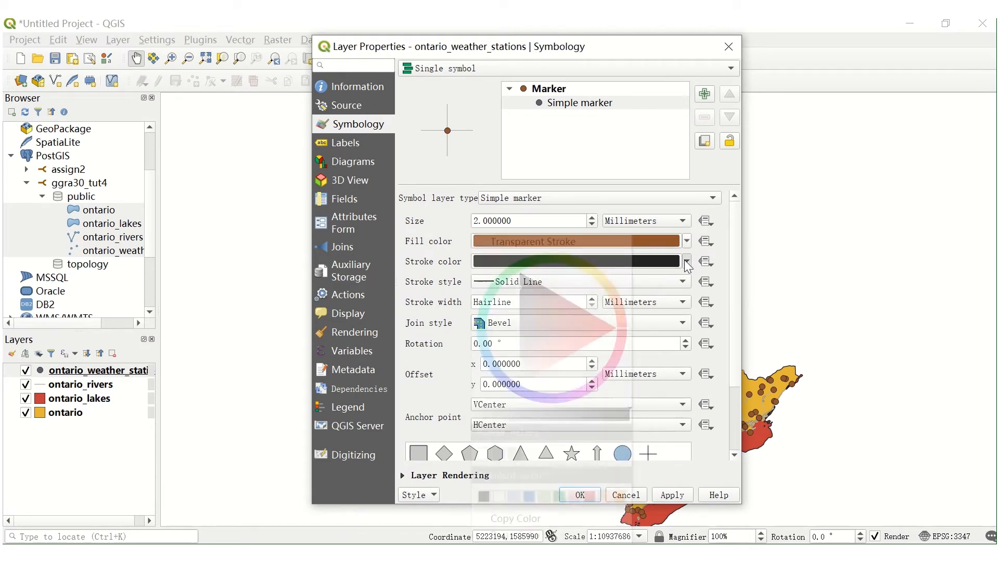
pyautogui.click(685, 260)
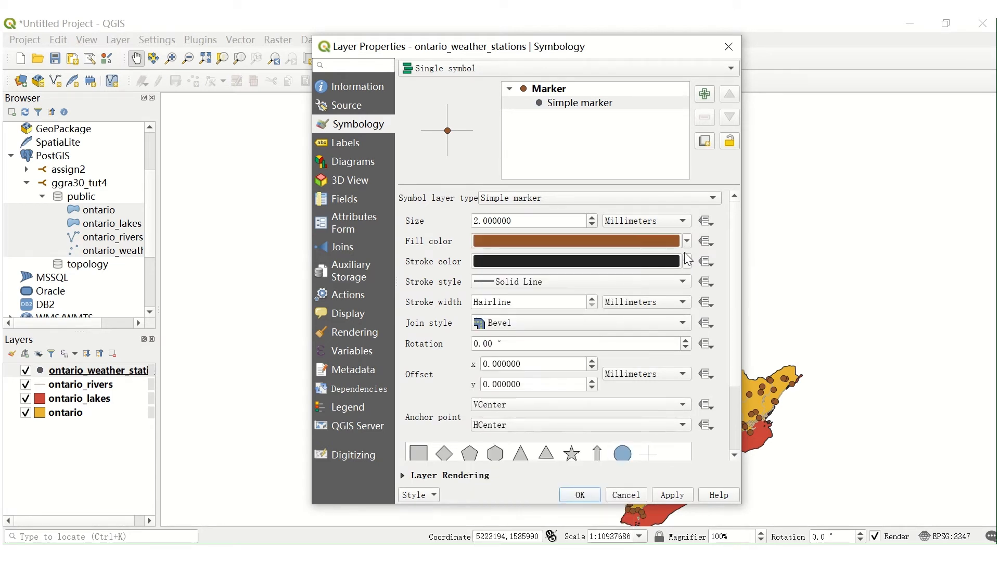
pyautogui.click(685, 242)
pyautogui.click(559, 498)
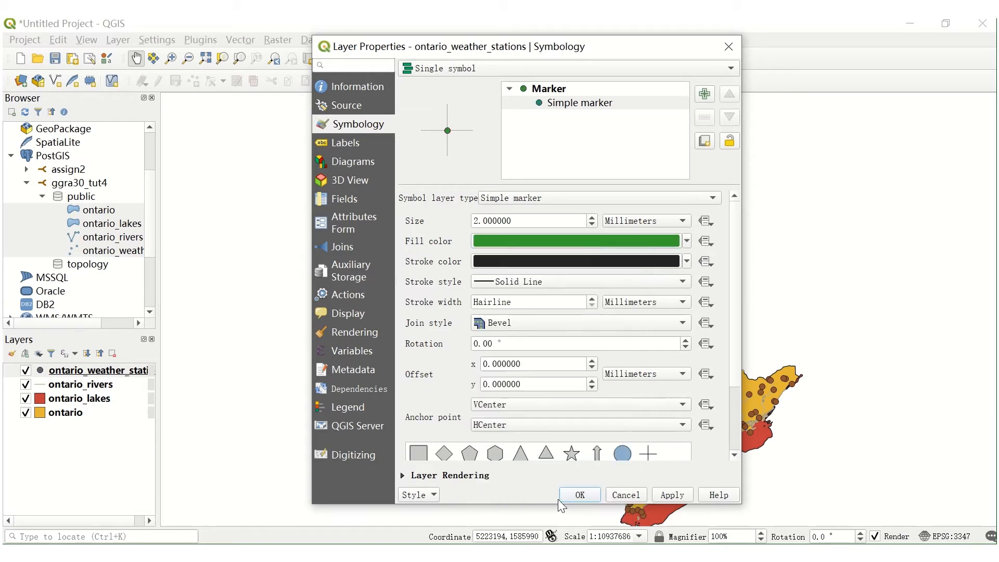
pyautogui.click(671, 497)
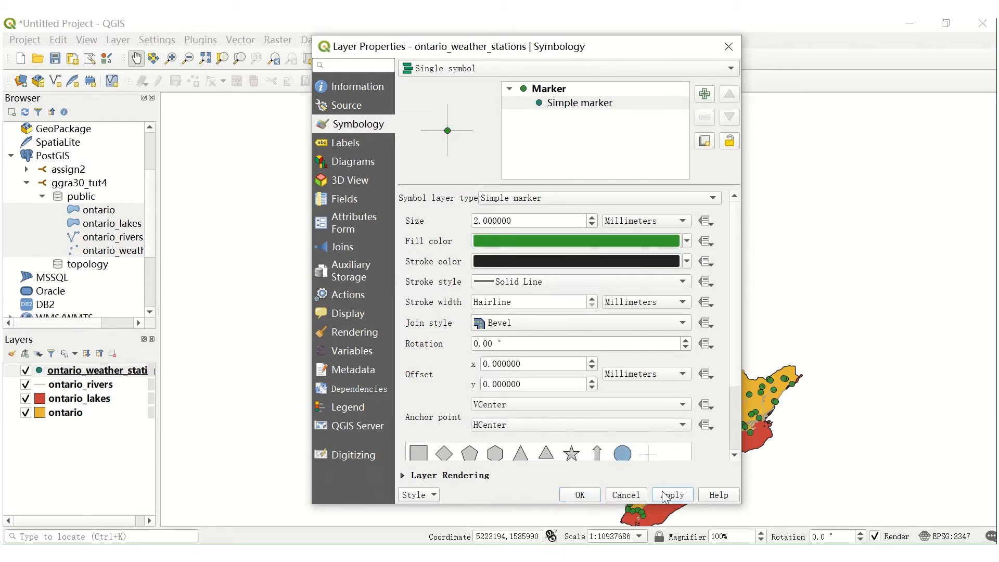
pyautogui.click(579, 495)
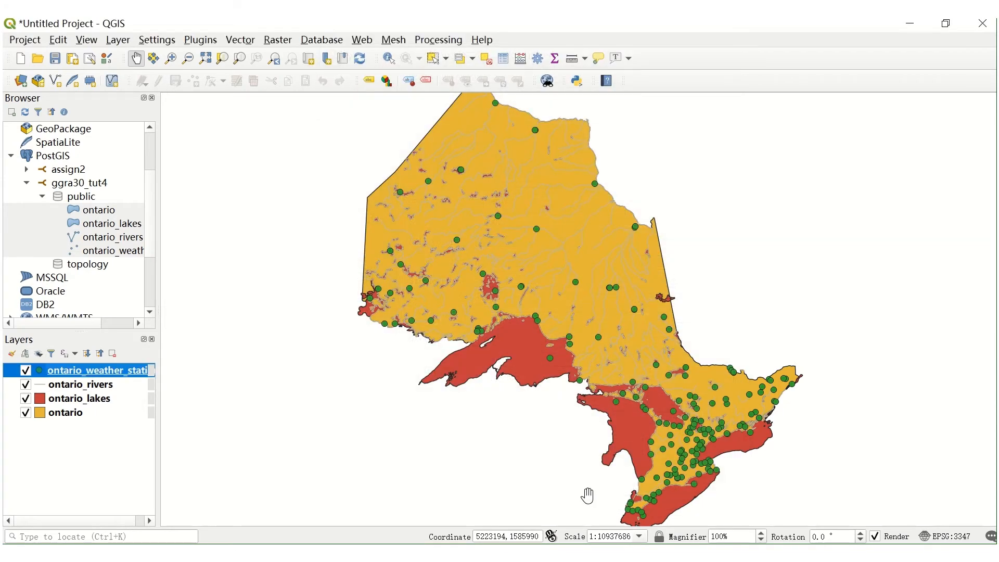
# Set the simple fill color of the ontario_lakes layer to the standard dark blue with a Solid fill style, and apply it.
pyautogui.click(94, 401)
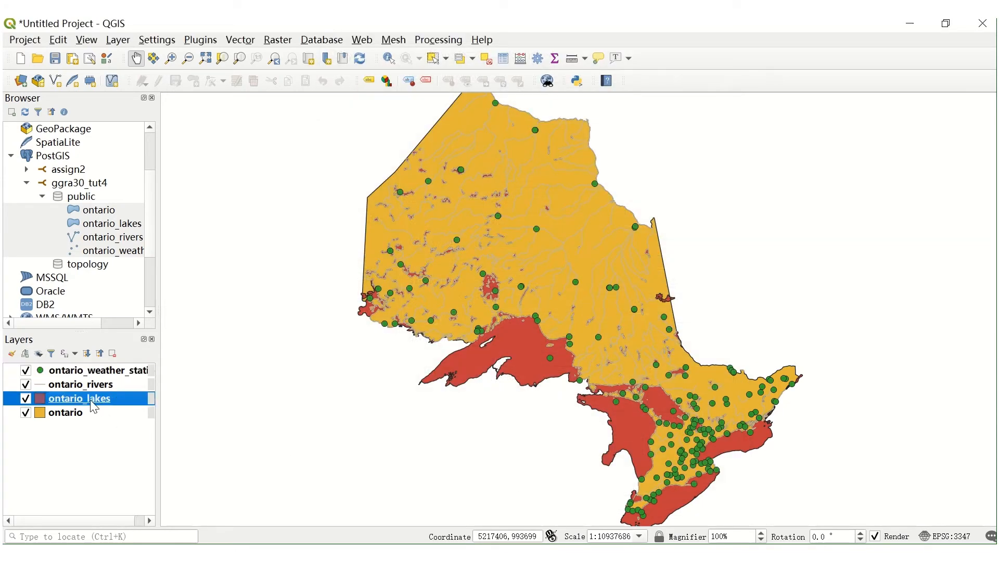
pyautogui.rightClick(92, 403)
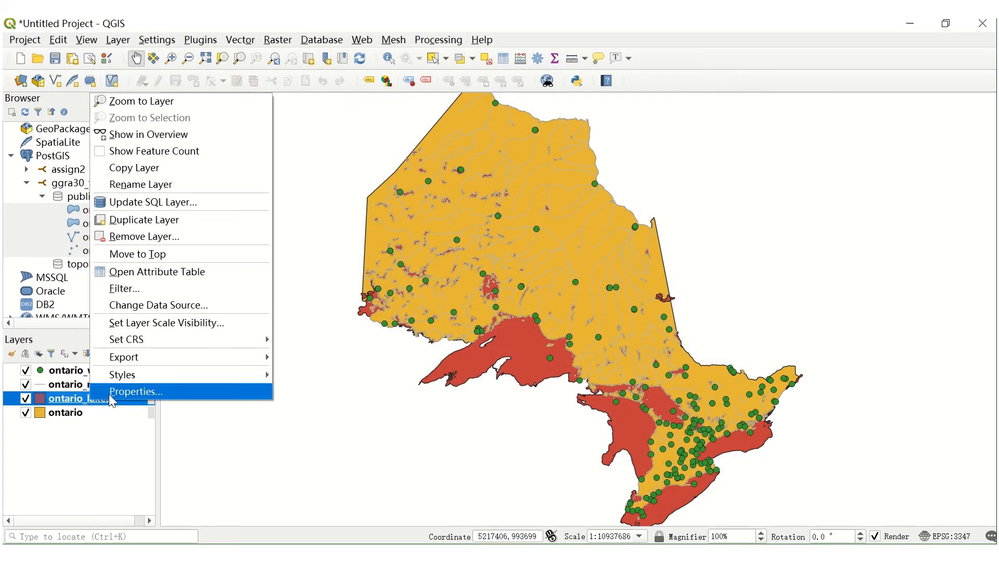
pyautogui.click(108, 394)
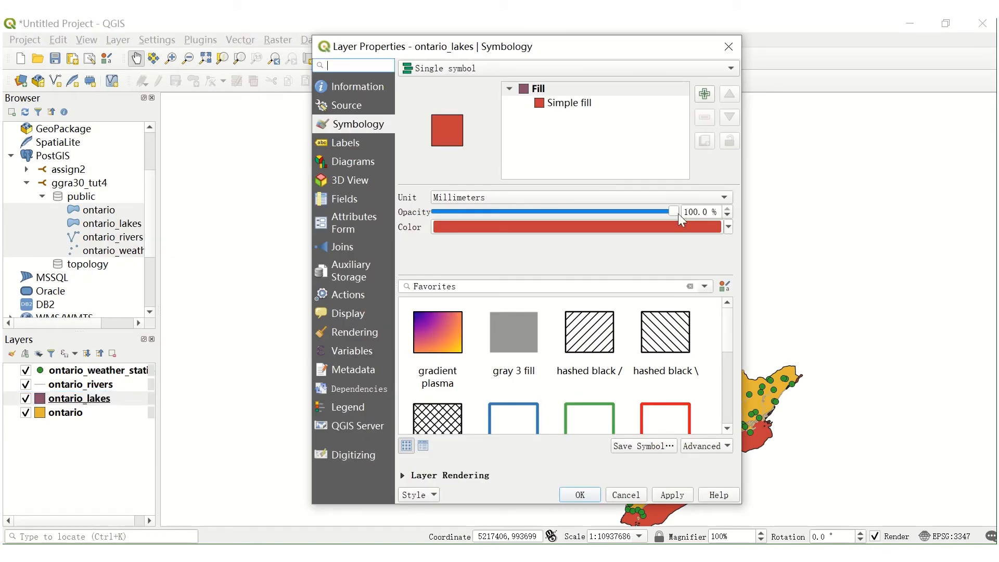
pyautogui.click(571, 108)
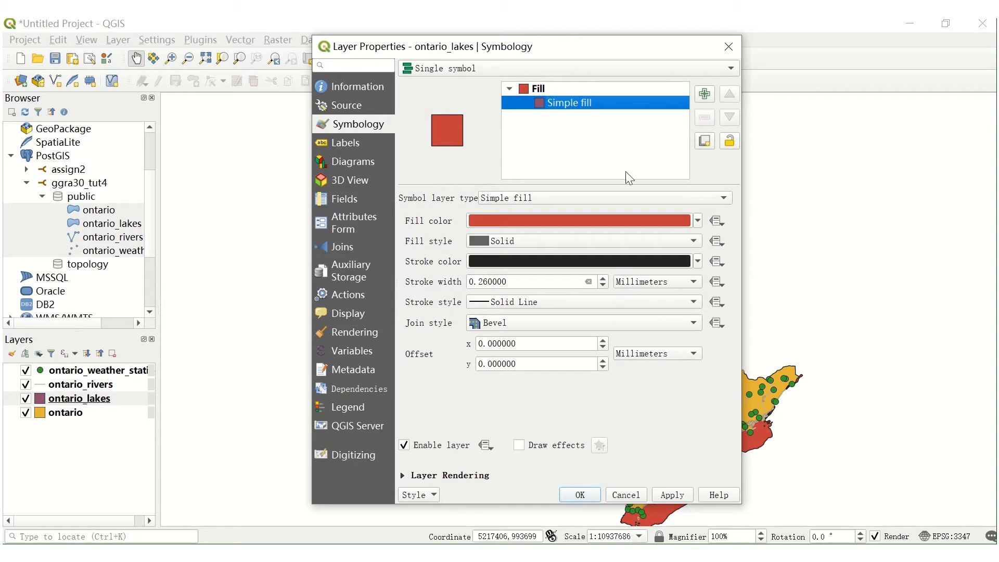
pyautogui.click(698, 223)
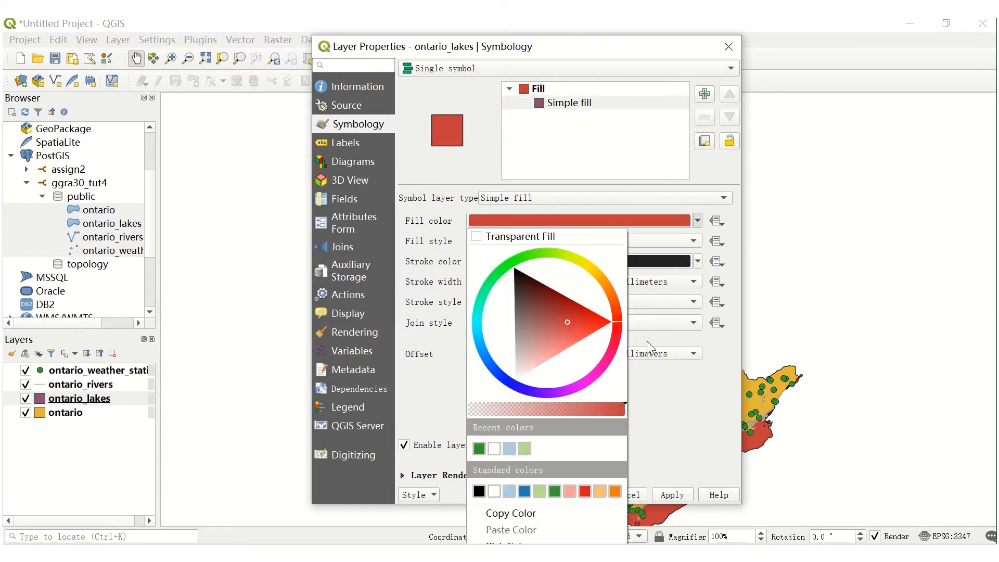
pyautogui.click(525, 492)
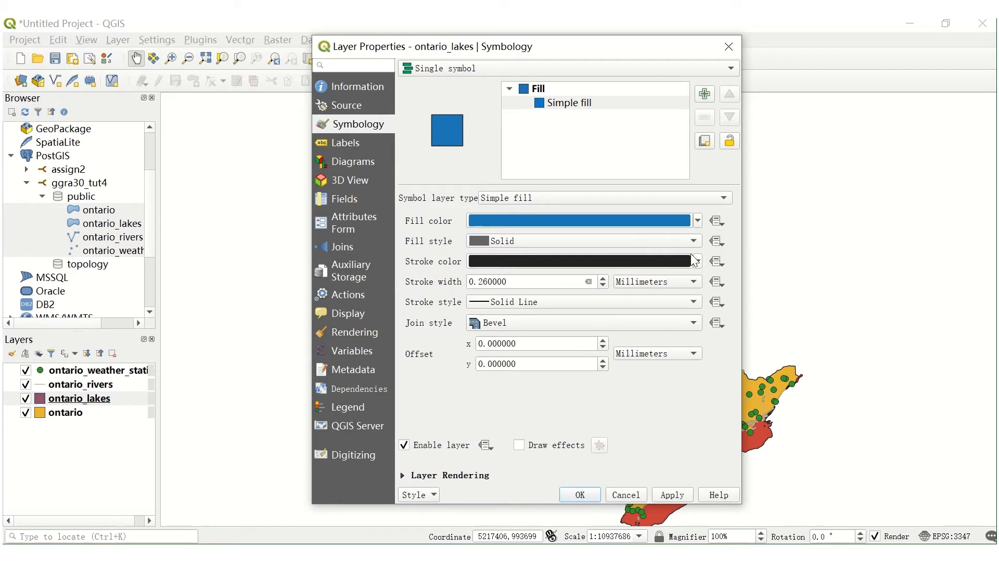
pyautogui.click(697, 238)
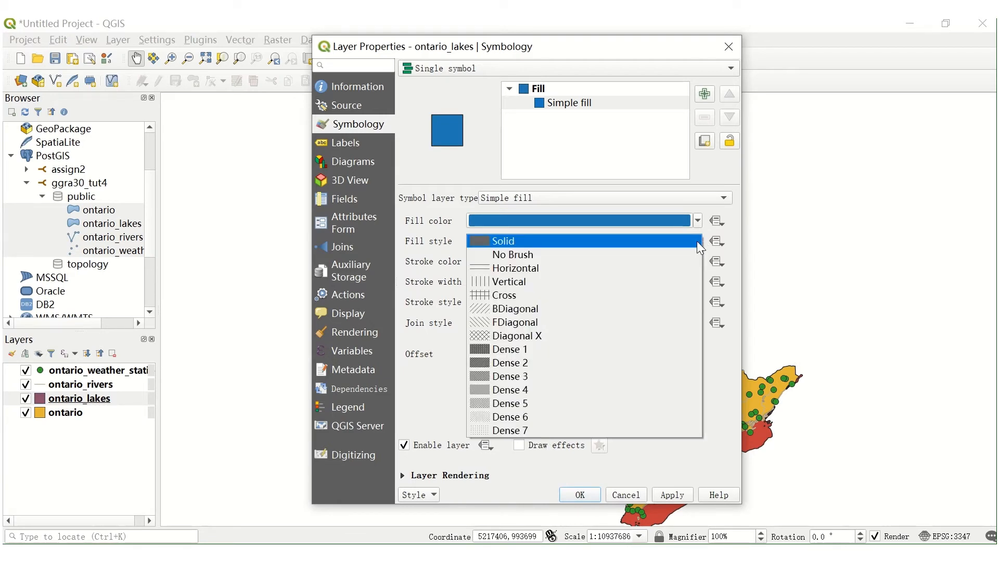
pyautogui.click(697, 241)
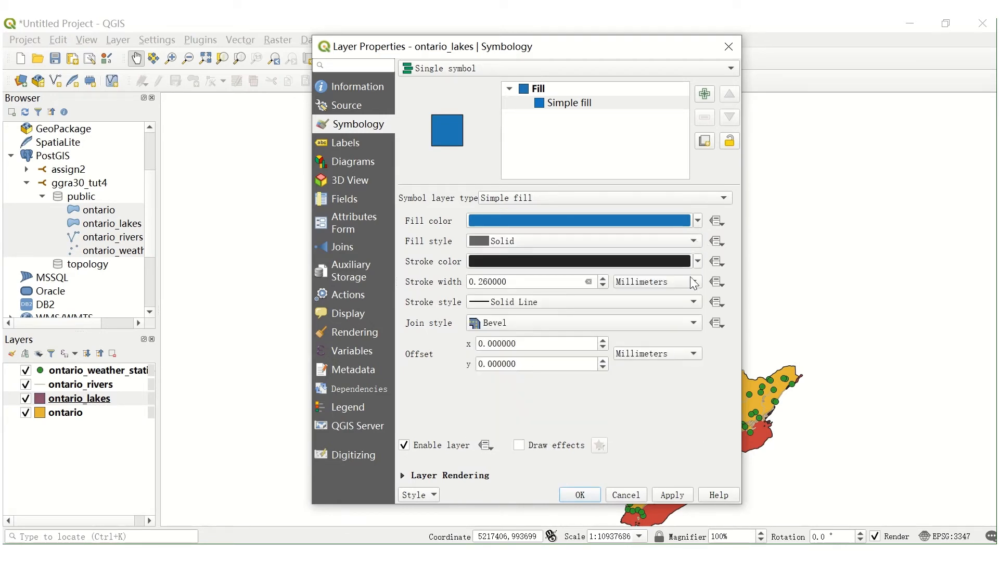
pyautogui.click(670, 499)
# Try the Vertical and Dense 5 fill styles on the ontario_lakes layer, applying each to the map.
pyautogui.moveTo(647, 52); pyautogui.dragTo(378, 58)
pyautogui.click(423, 244)
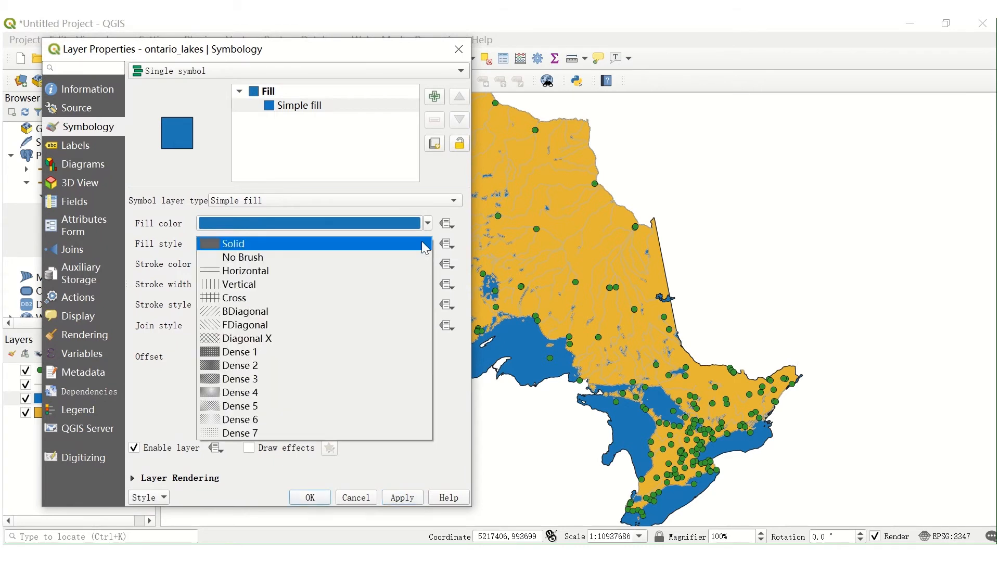
pyautogui.click(397, 286)
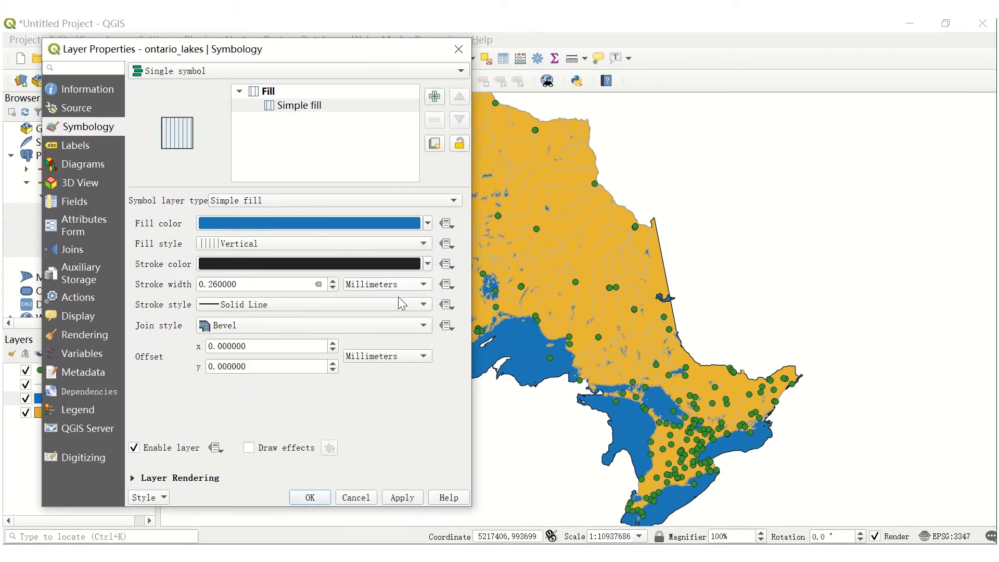
pyautogui.click(400, 498)
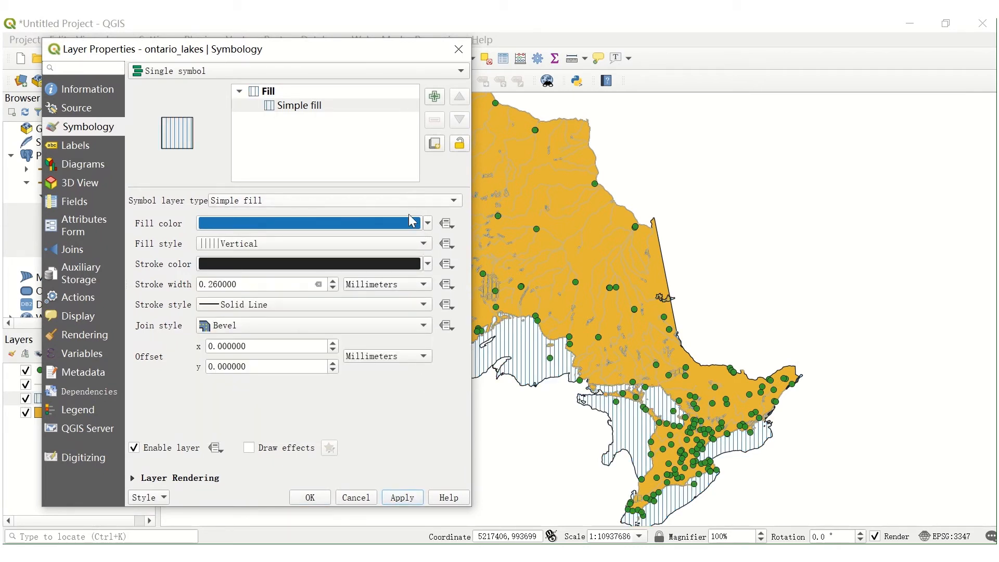
pyautogui.click(422, 244)
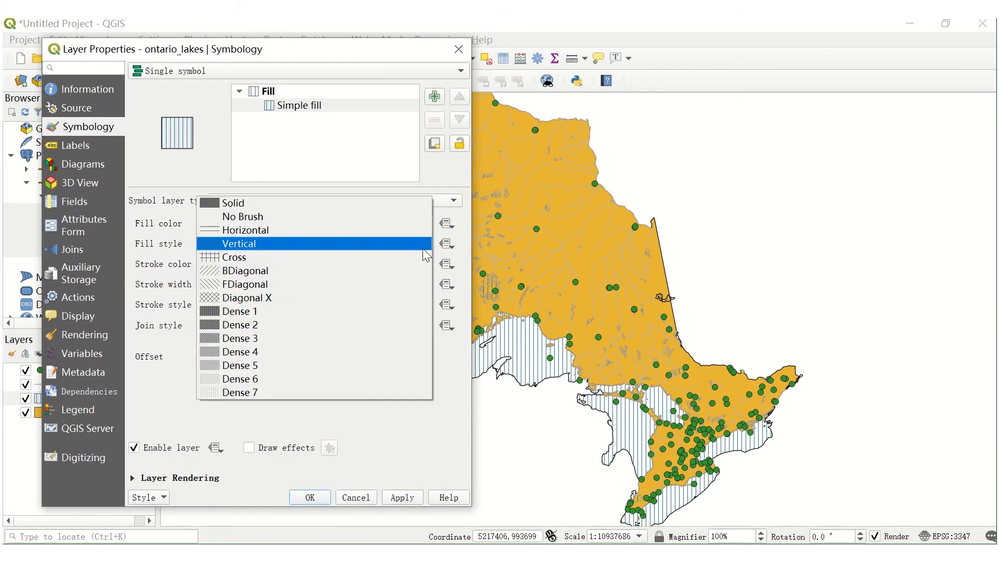
pyautogui.click(388, 365)
pyautogui.click(404, 498)
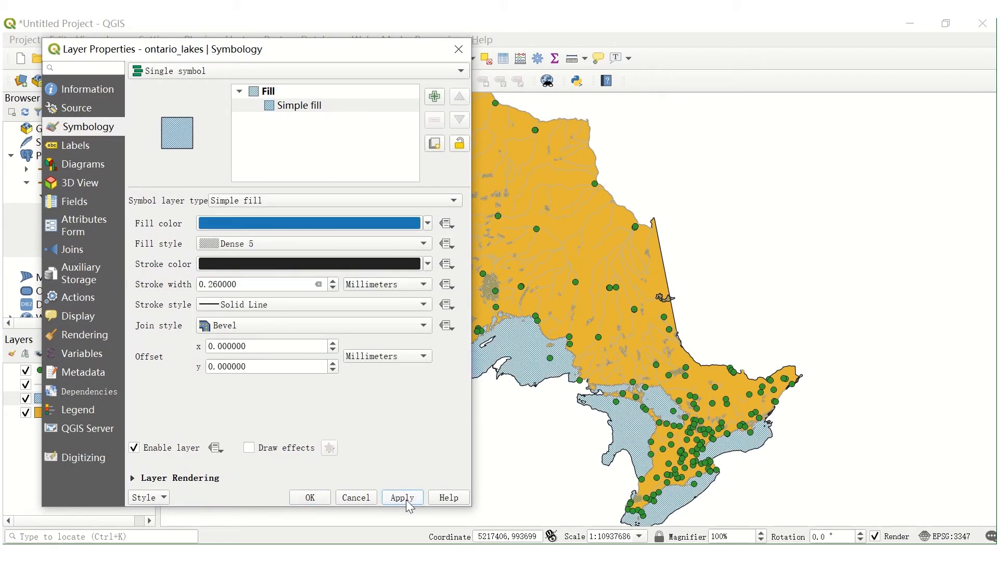
# Set the fill style of the ontario_lakes layer to No Brush and apply it.
pyautogui.click(424, 243)
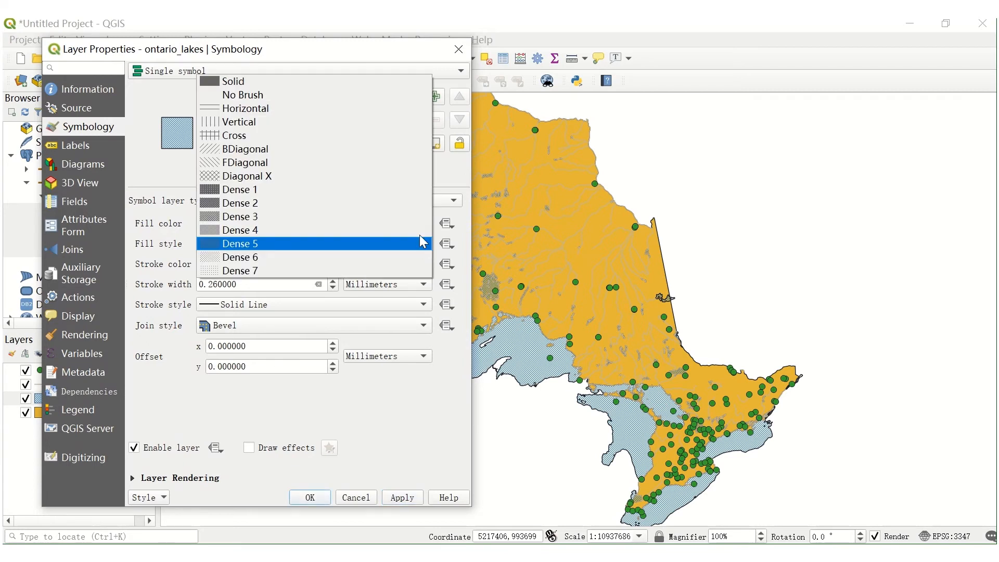
pyautogui.click(401, 94)
pyautogui.click(401, 499)
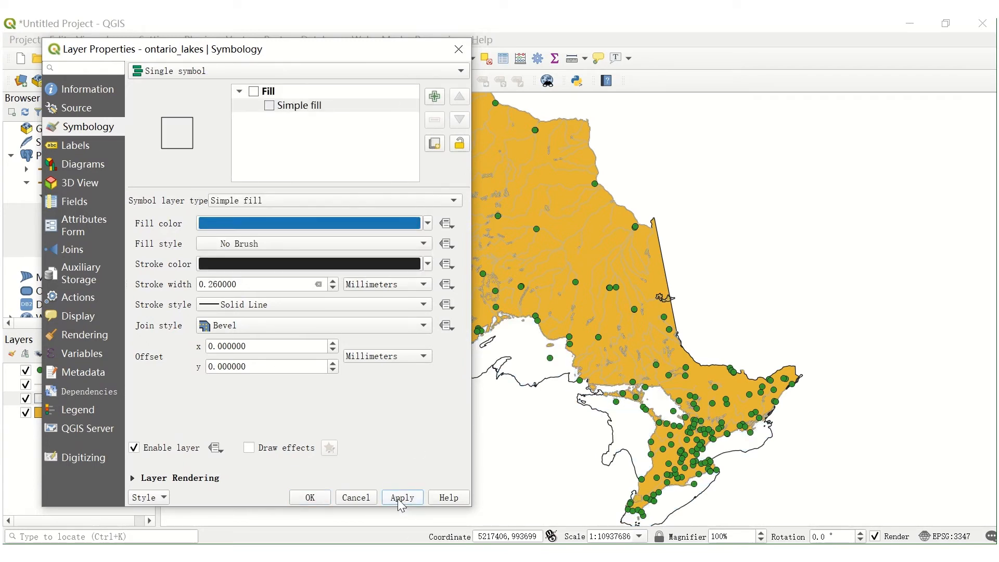
# Set the fill style of the ontario_lakes layer back to Solid, apply it and close the layer properties.
pyautogui.click(423, 243)
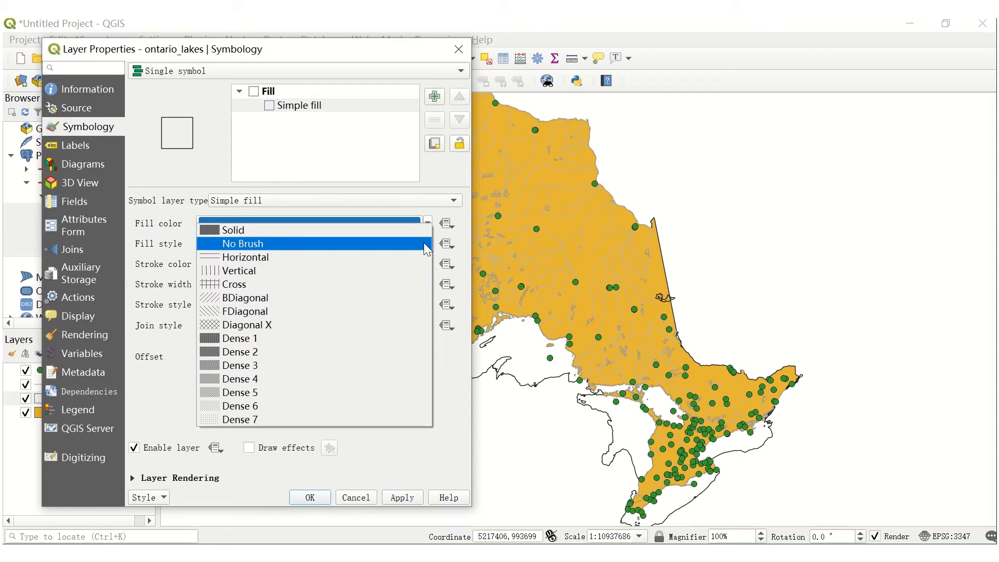
pyautogui.click(393, 232)
pyautogui.click(398, 500)
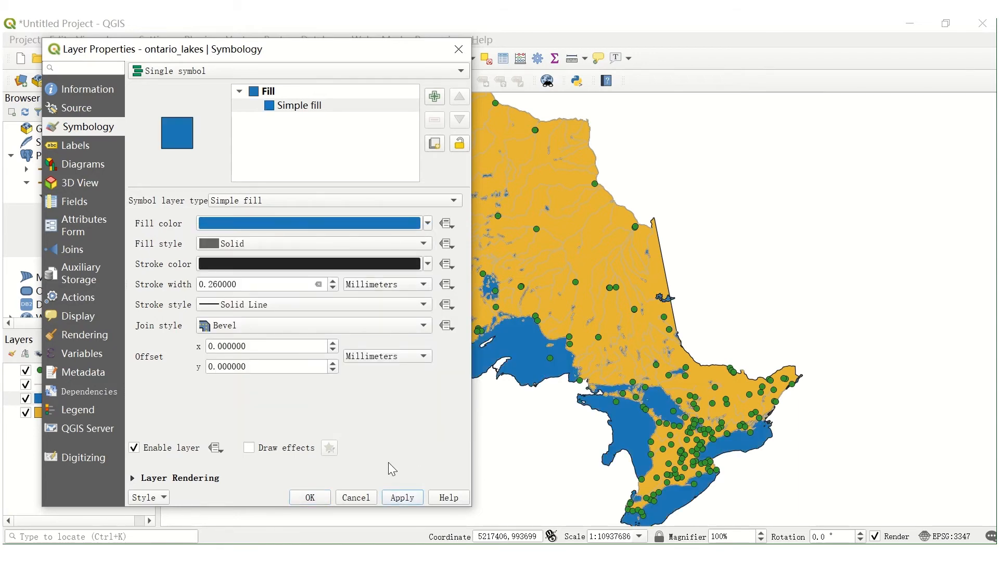
pyautogui.click(315, 497)
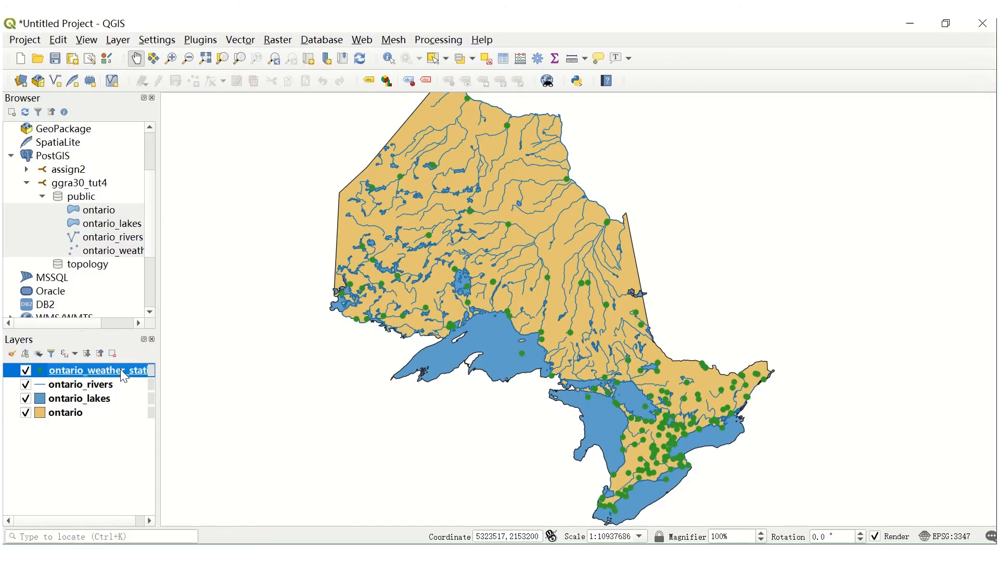
# Turn on single labels for the ontario_weather_stations layer, using the name field as the label value.
pyautogui.rightClick(120, 370)
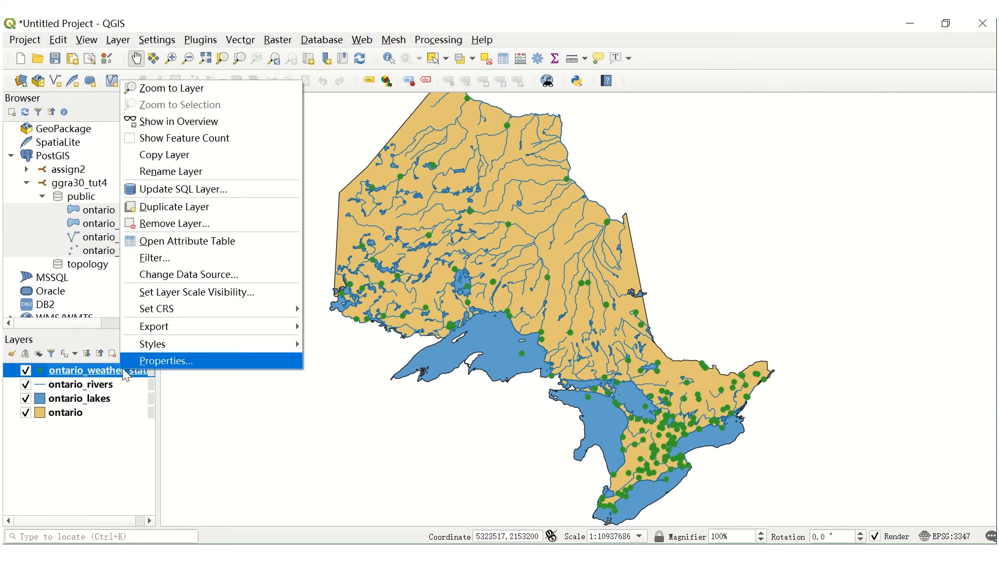
pyautogui.click(131, 363)
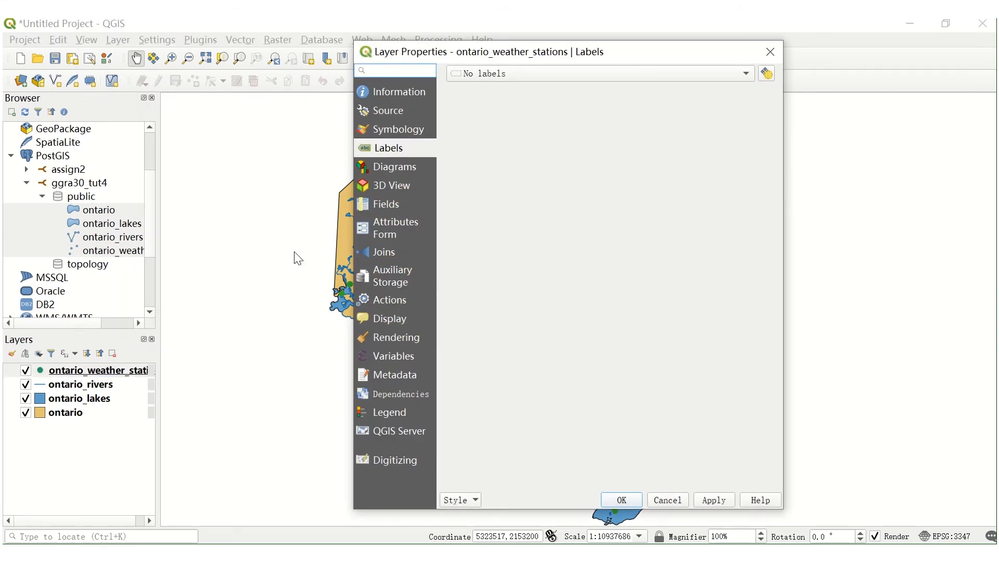
pyautogui.click(390, 130)
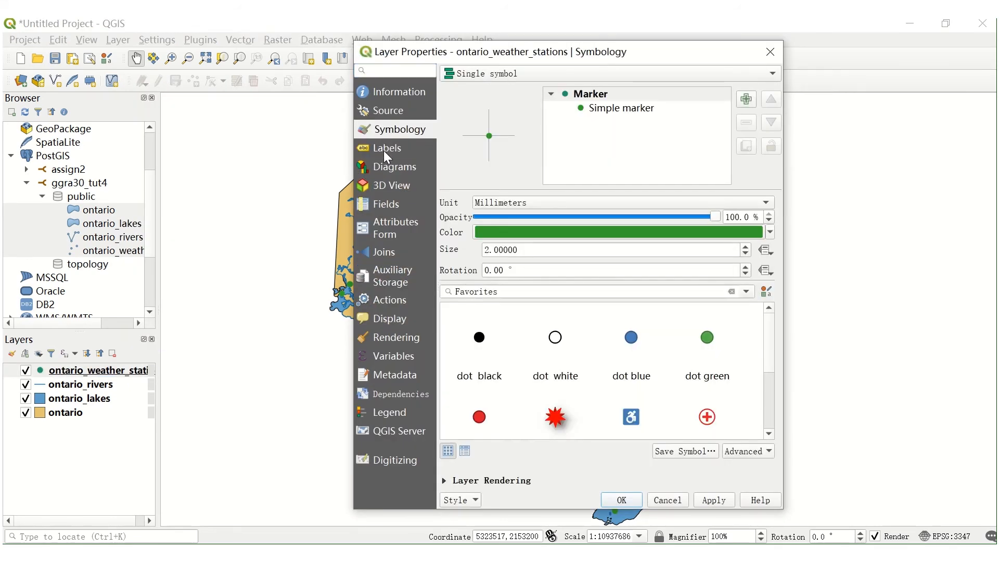
pyautogui.click(386, 150)
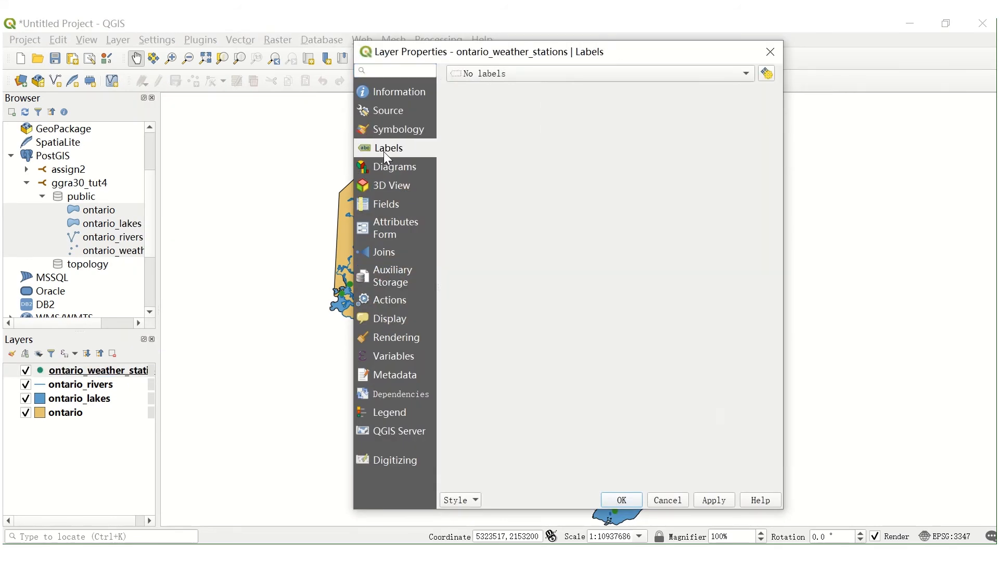
pyautogui.click(748, 73)
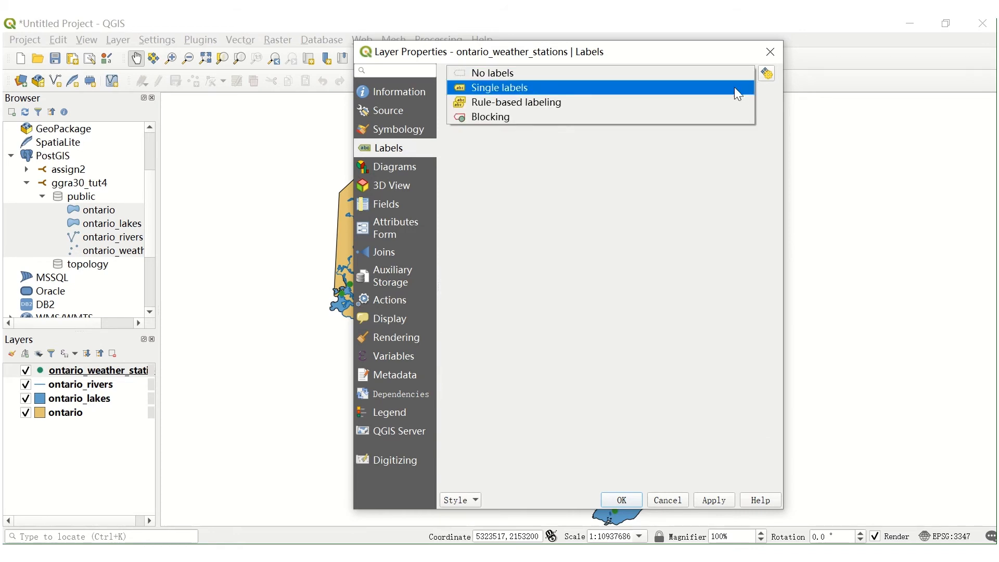
pyautogui.click(734, 87)
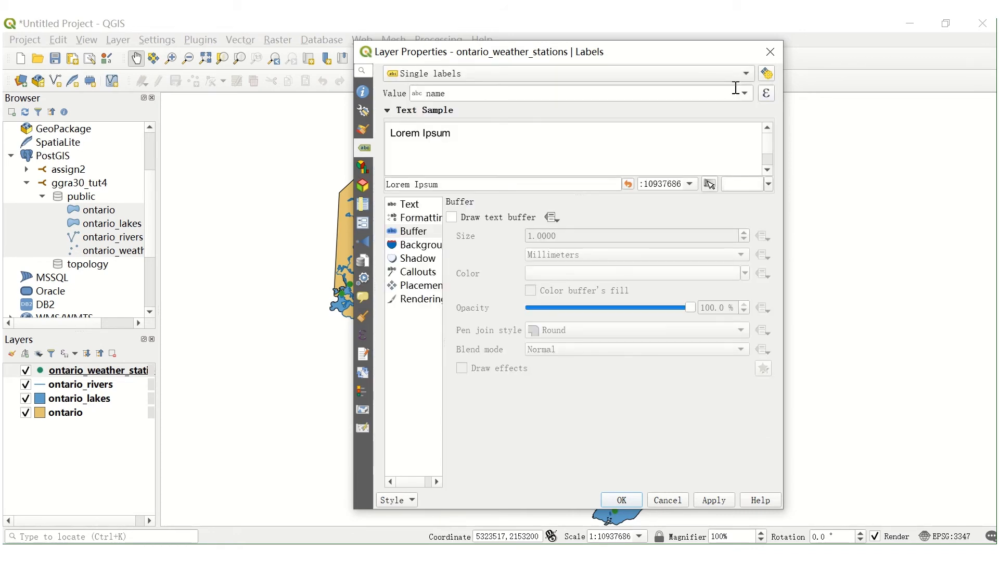
pyautogui.click(745, 93)
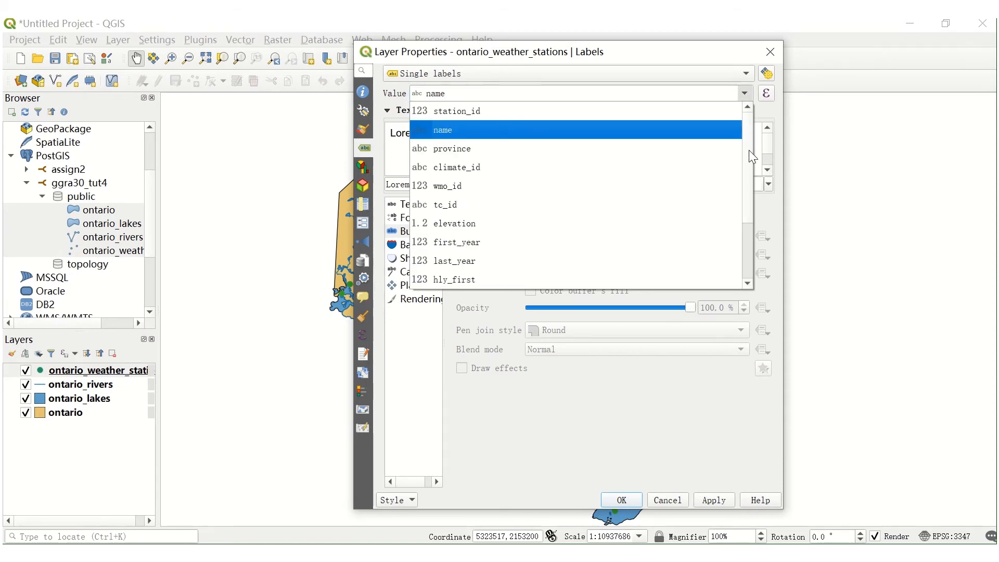
pyautogui.scroll(-2, 745, 226)
pyautogui.scroll(2, 745, 214)
pyautogui.click(611, 129)
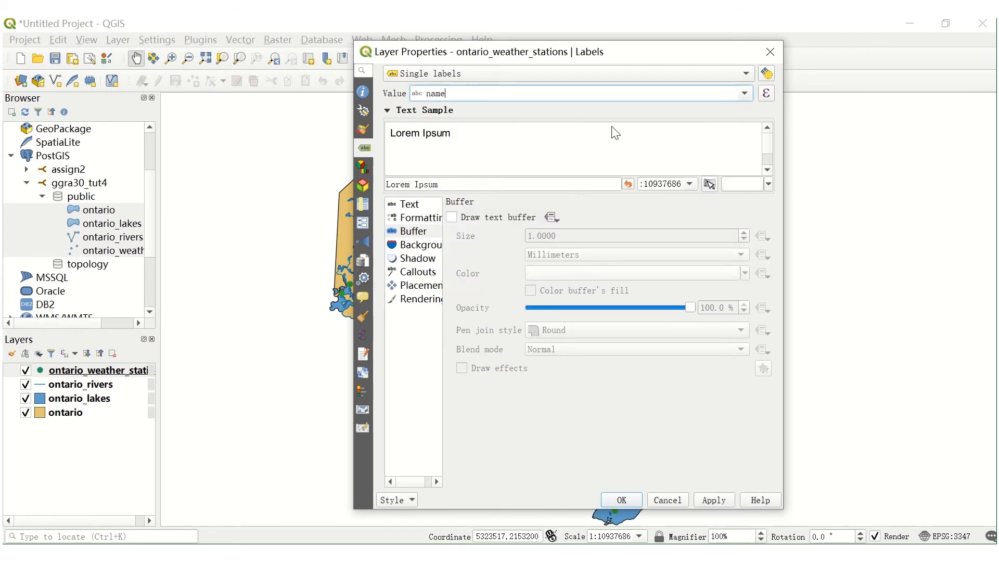
# Look through the weather station label settings for text, buffer, formatting, background, shadow, rendering and placement.
pyautogui.click(407, 206)
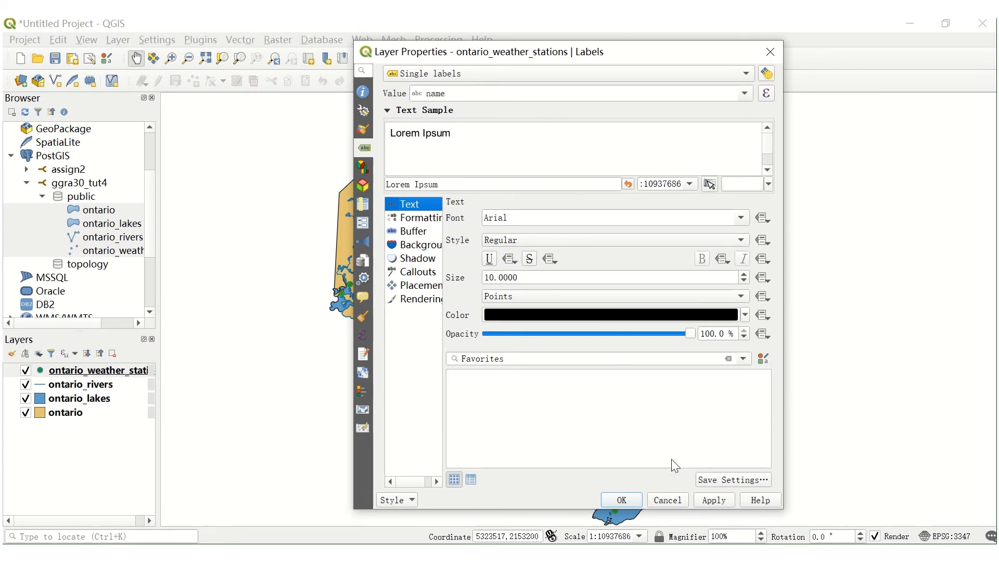
pyautogui.click(419, 233)
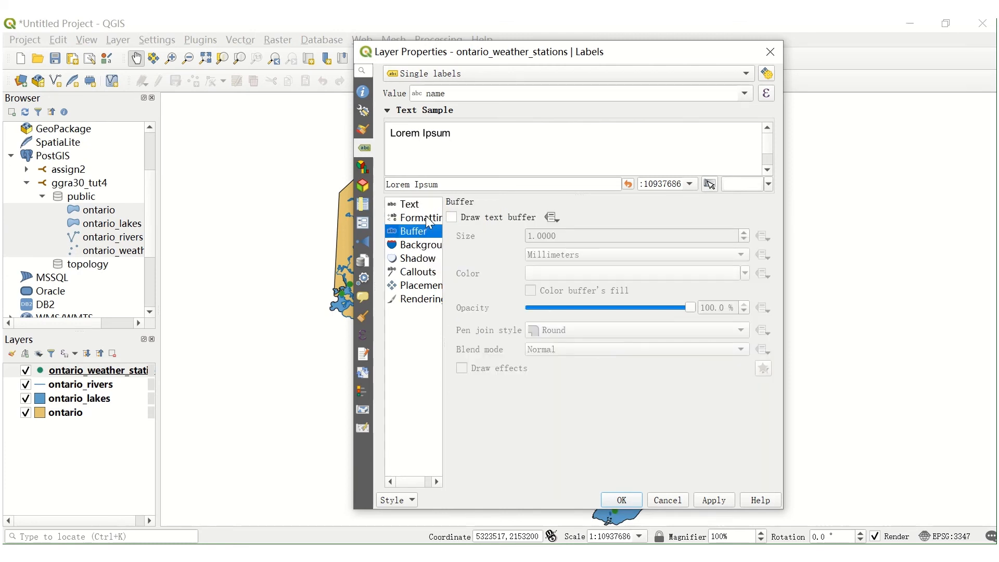
pyautogui.click(427, 218)
pyautogui.click(417, 247)
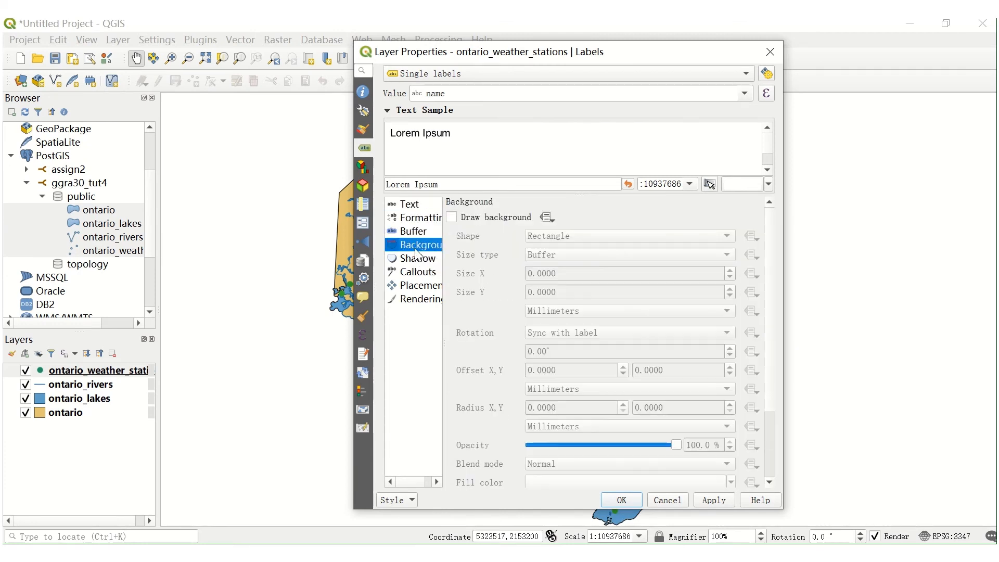
pyautogui.click(418, 257)
pyautogui.click(423, 300)
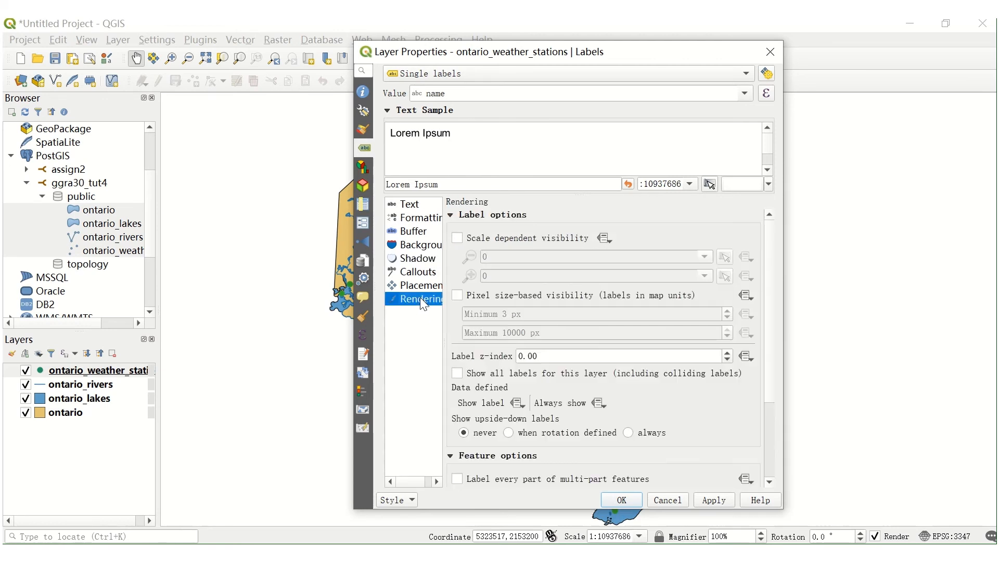
pyautogui.click(424, 287)
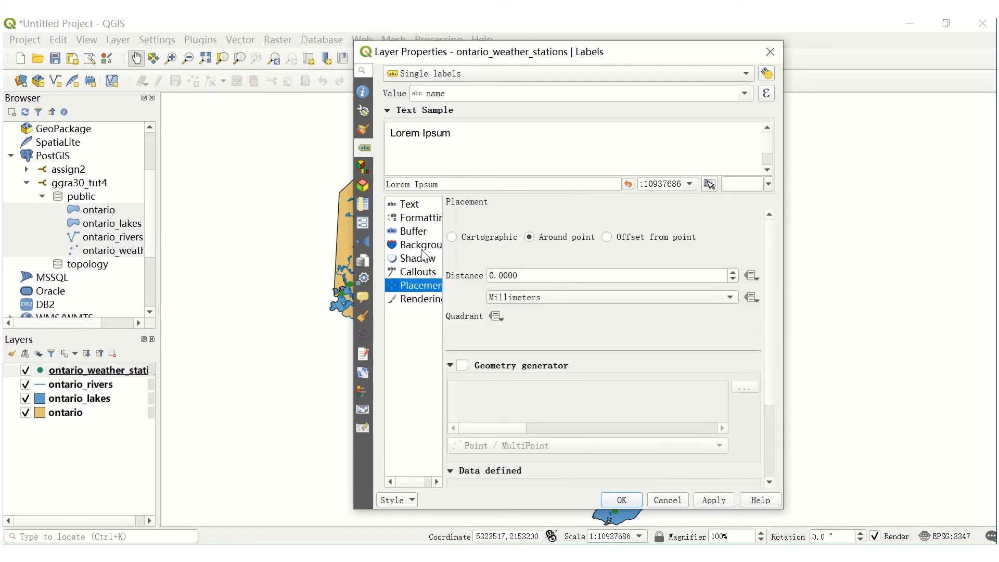
pyautogui.click(417, 206)
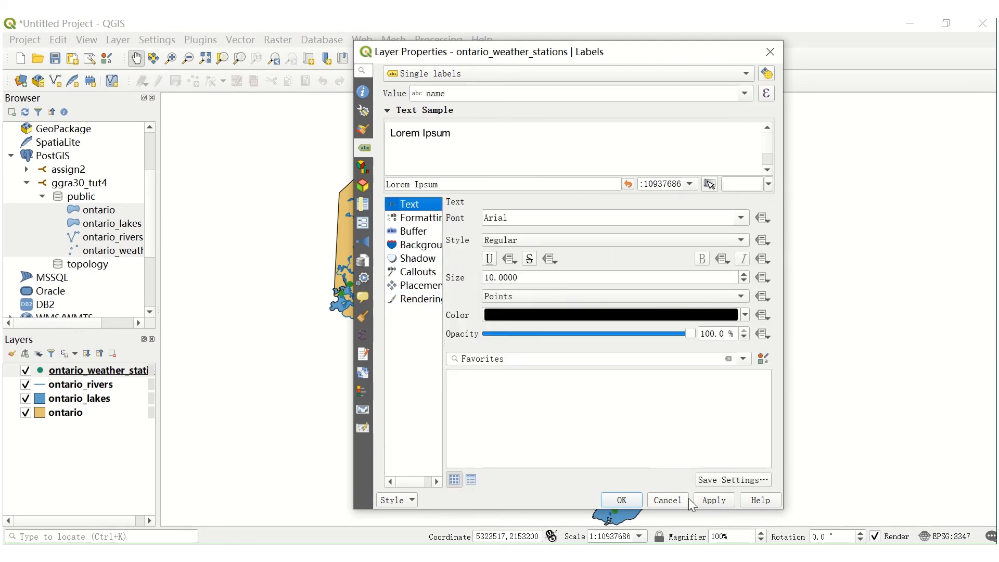
# Apply the name labels to the weather stations on the map and close the layer properties.
pyautogui.click(715, 501)
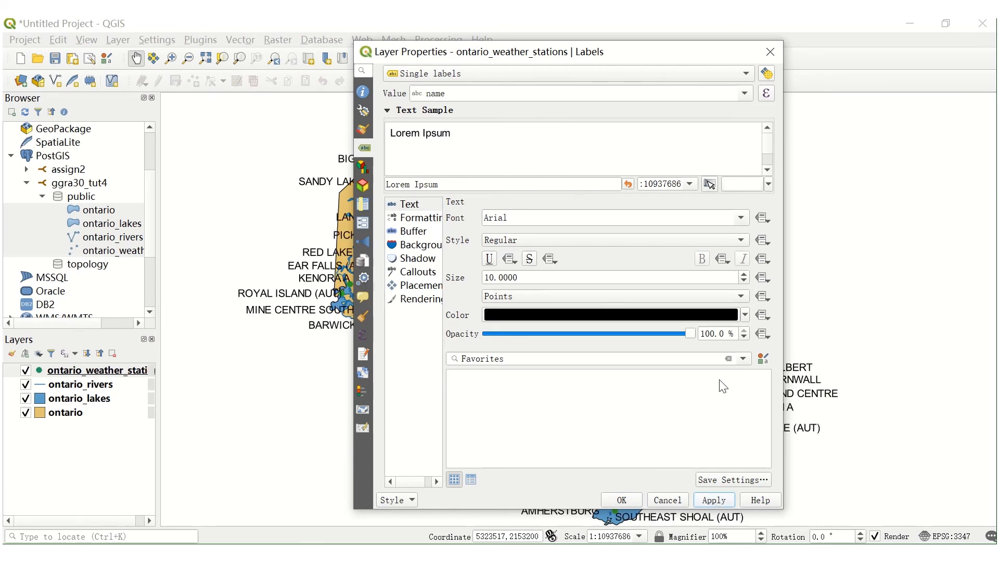
pyautogui.moveTo(700, 54); pyautogui.dragTo(850, 59)
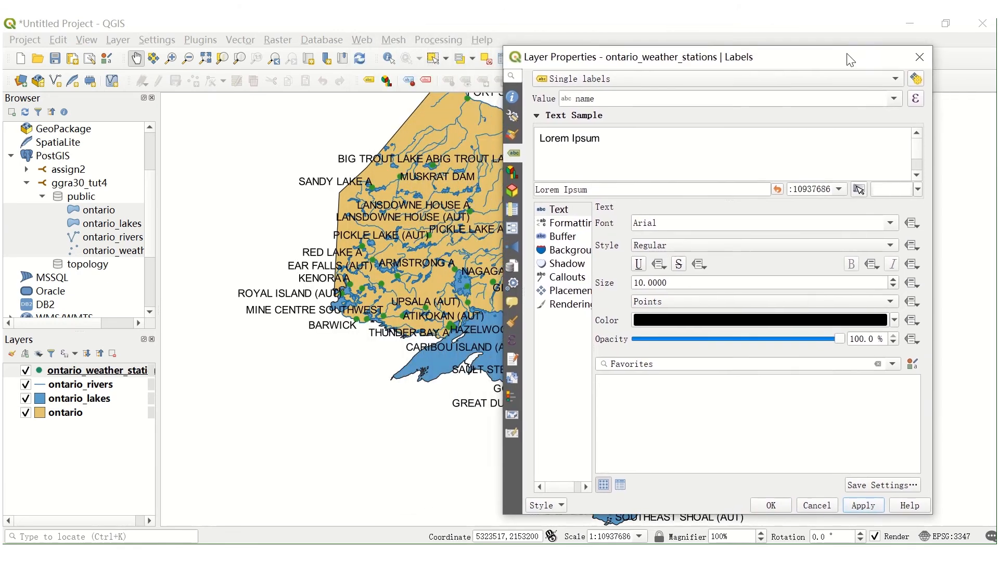
pyautogui.click(917, 57)
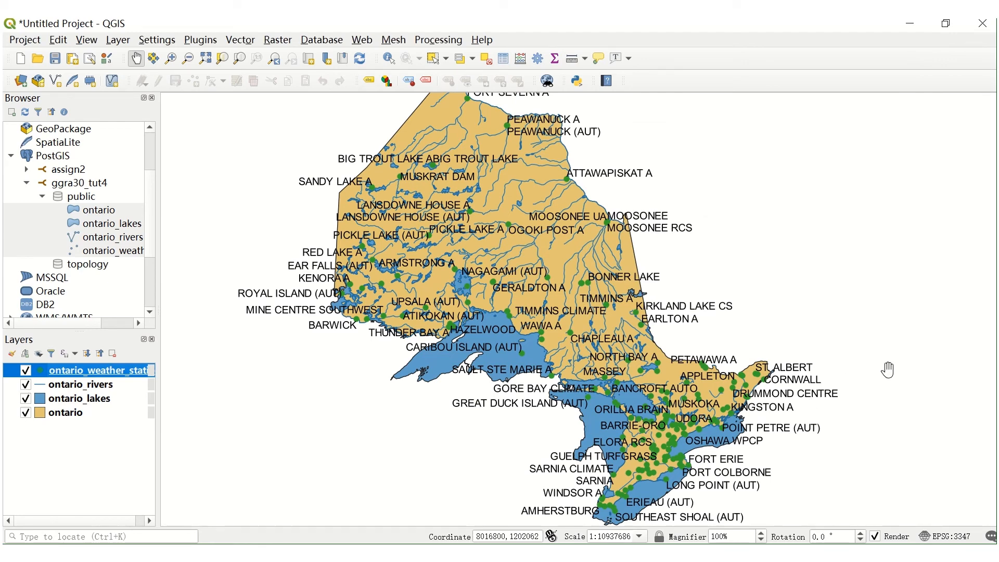
# Reopen the ontario_weather_stations label settings, keep Single labels, and open the expression editor for the label value.
pyautogui.rightClick(110, 371)
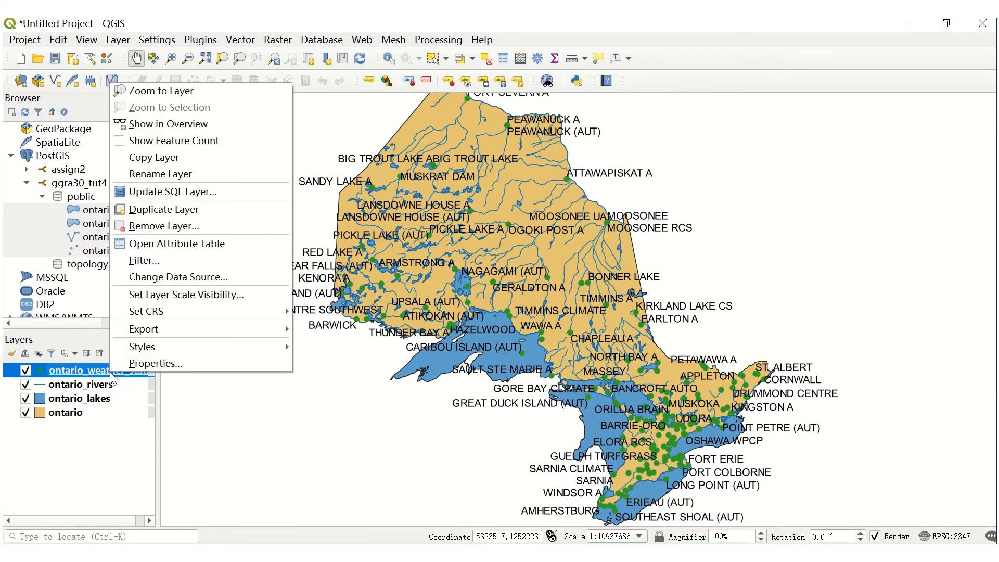
pyautogui.click(130, 362)
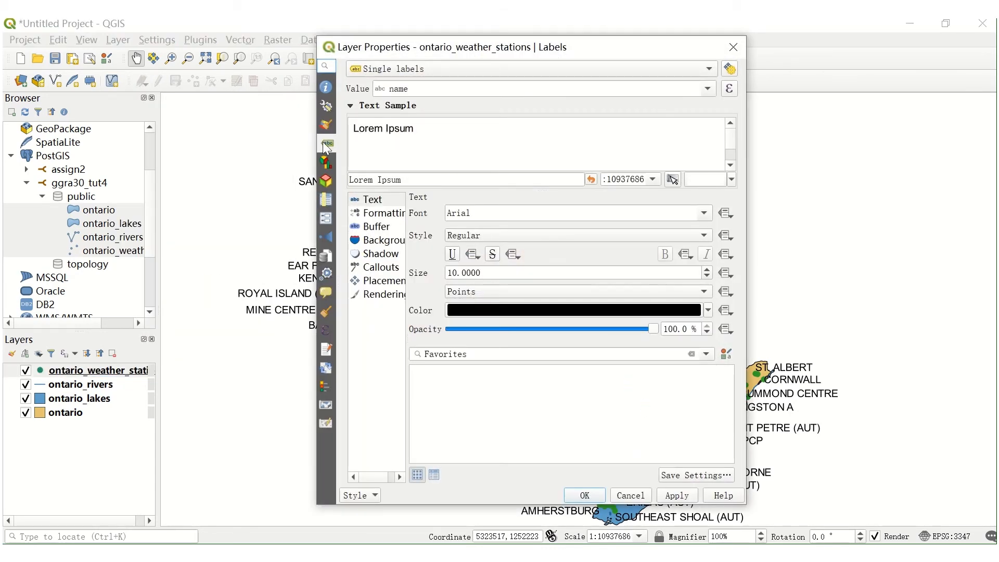
pyautogui.click(708, 70)
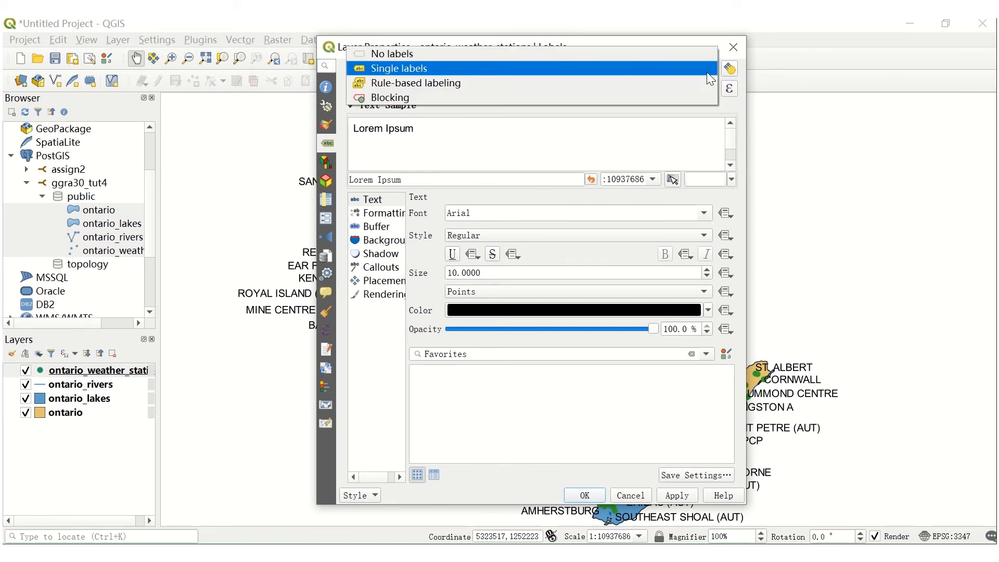
pyautogui.click(706, 72)
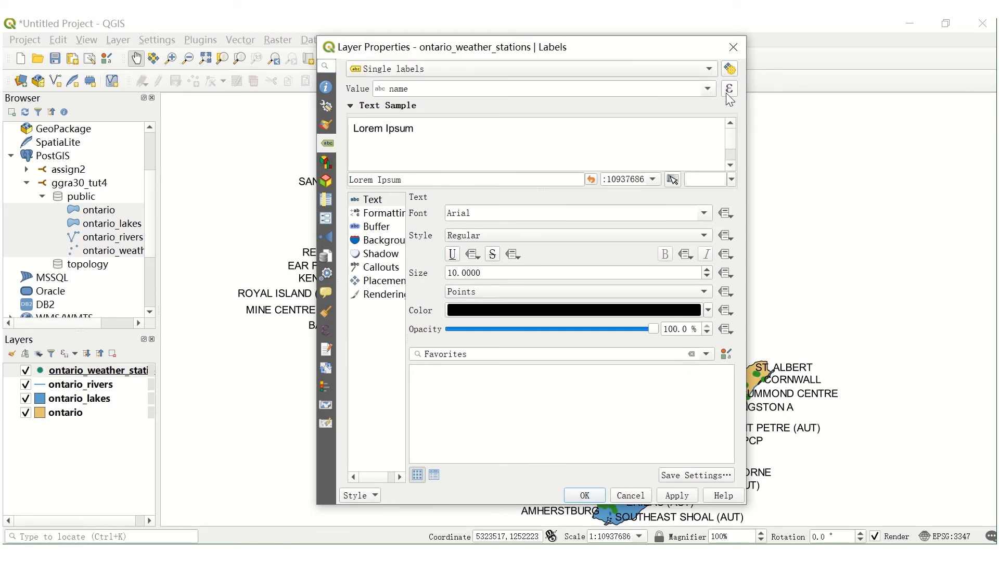
pyautogui.click(728, 92)
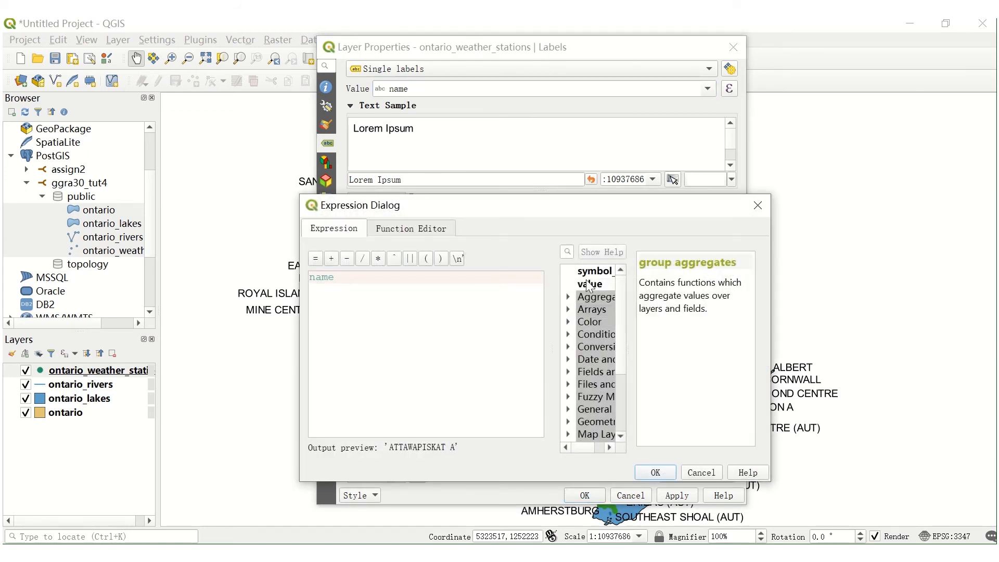
# Insert the format function from the String group in front of name in the label expression.
pyautogui.moveTo(620, 301); pyautogui.dragTo(627, 357)
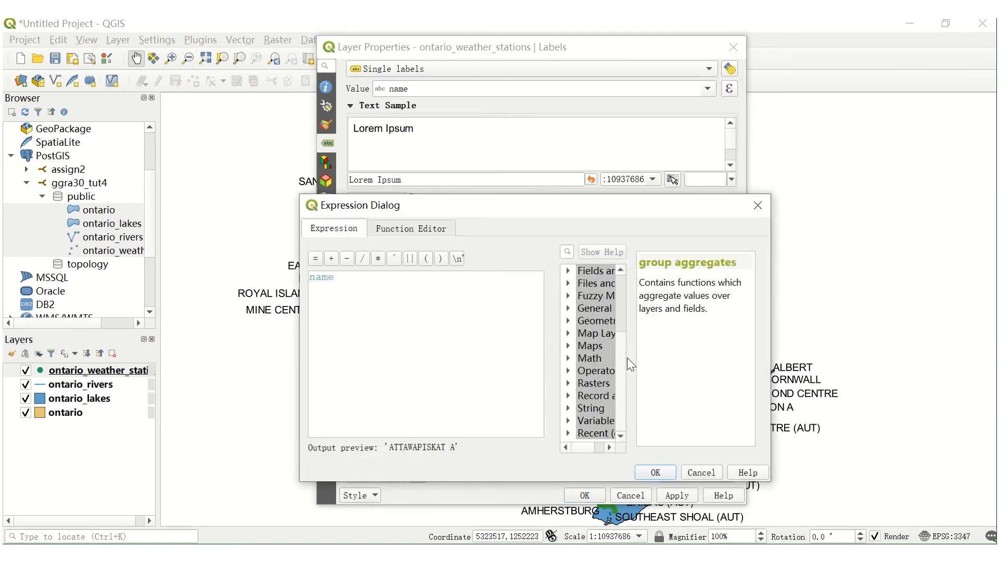
pyautogui.click(568, 408)
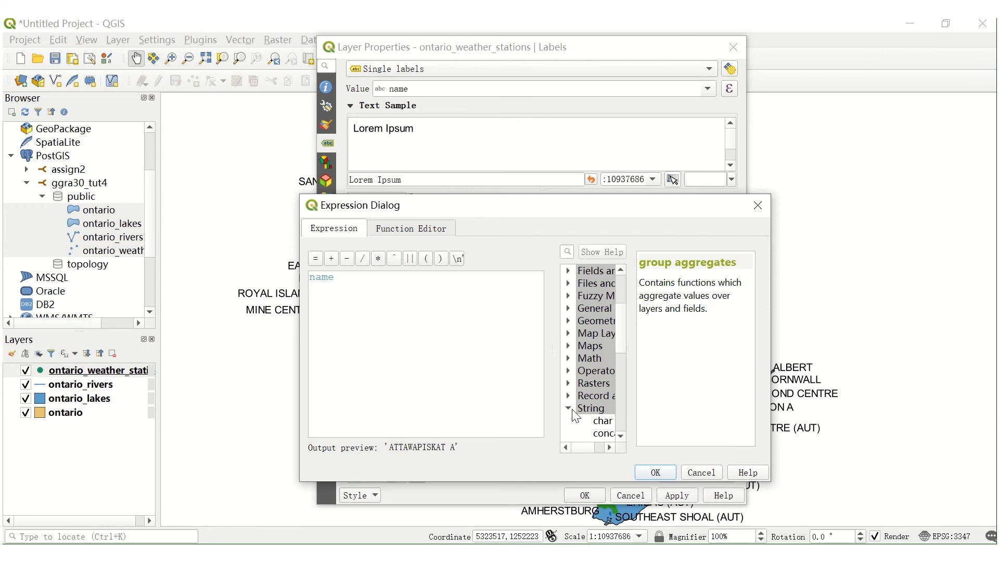
pyautogui.scroll(-3, 575, 413)
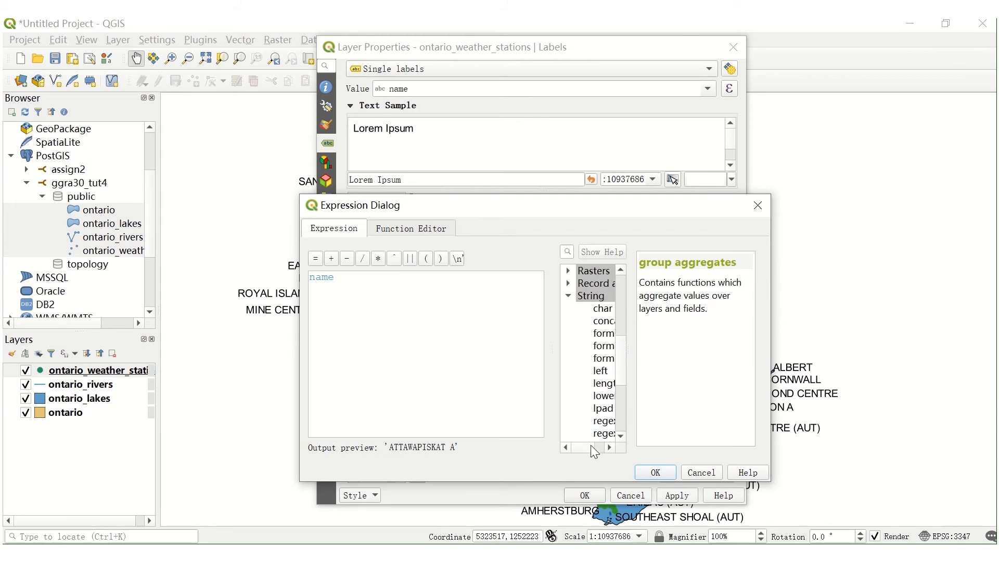
pyautogui.moveTo(591, 445); pyautogui.dragTo(604, 445)
pyautogui.click(584, 333)
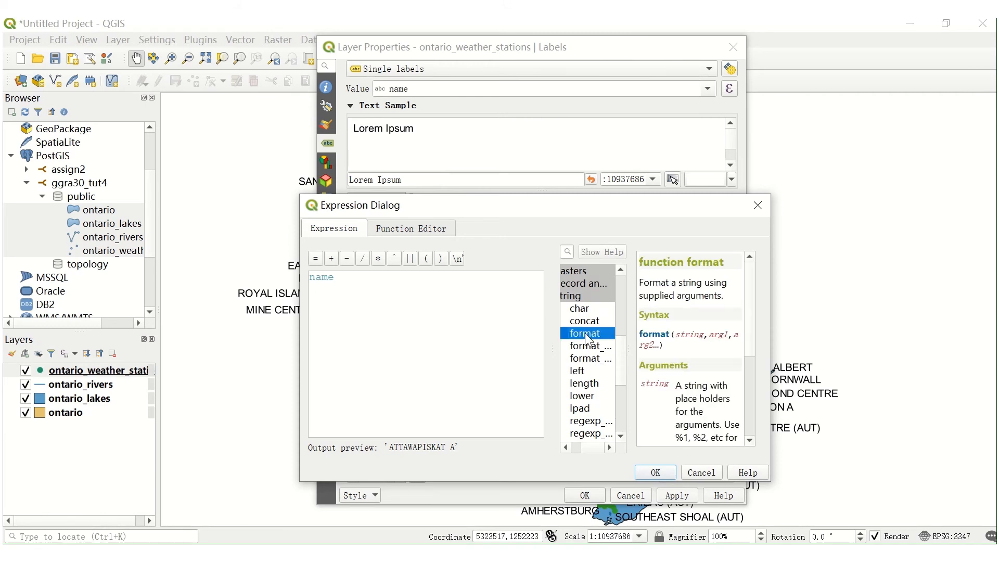
pyautogui.doubleClick(586, 335)
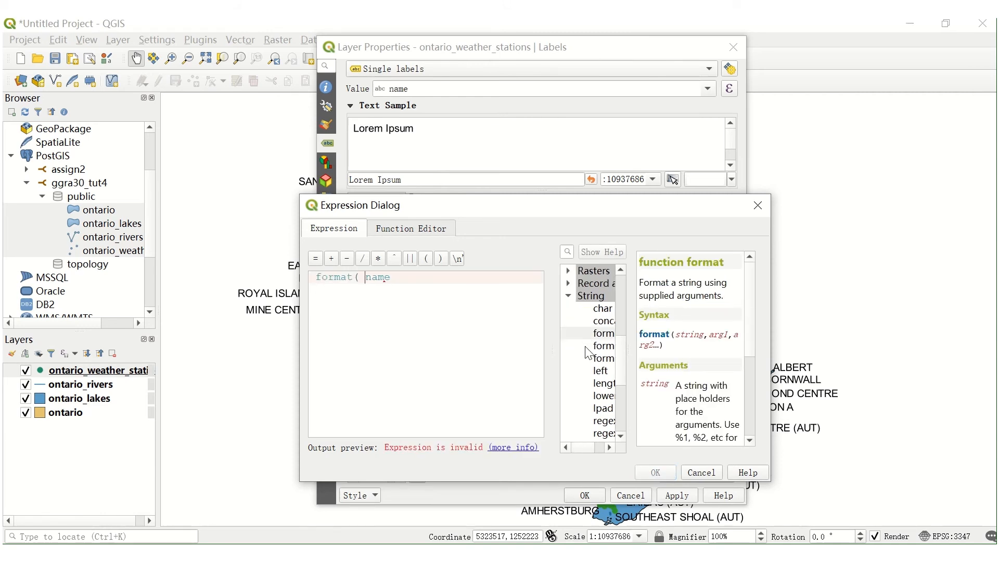
# Add the fields "name", "first_year" and "last_year" inside the format function of the label expression.
pyautogui.scroll(4, 612, 406)
pyautogui.scroll(2, 612, 406)
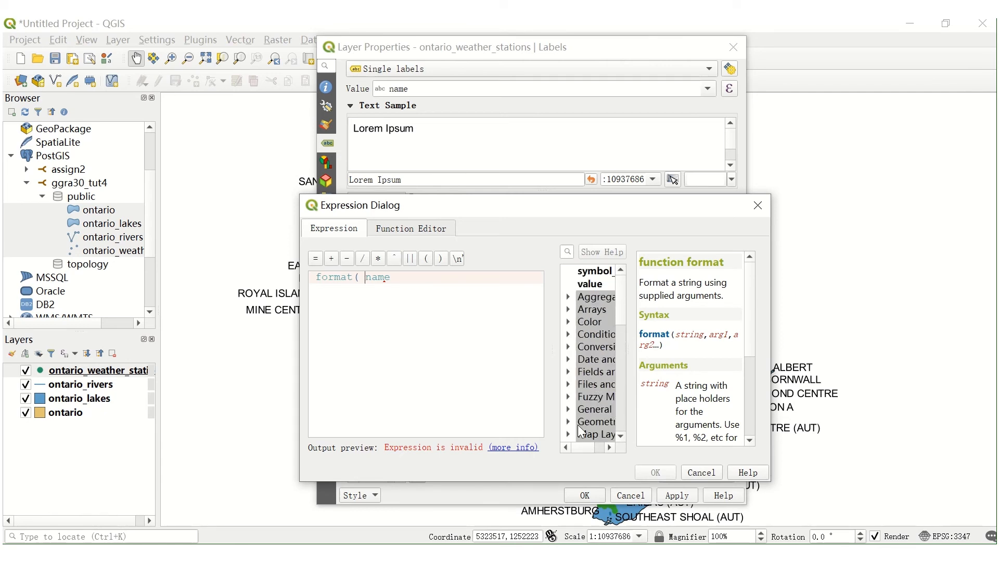
pyautogui.moveTo(583, 447); pyautogui.dragTo(597, 448)
pyautogui.click(568, 372)
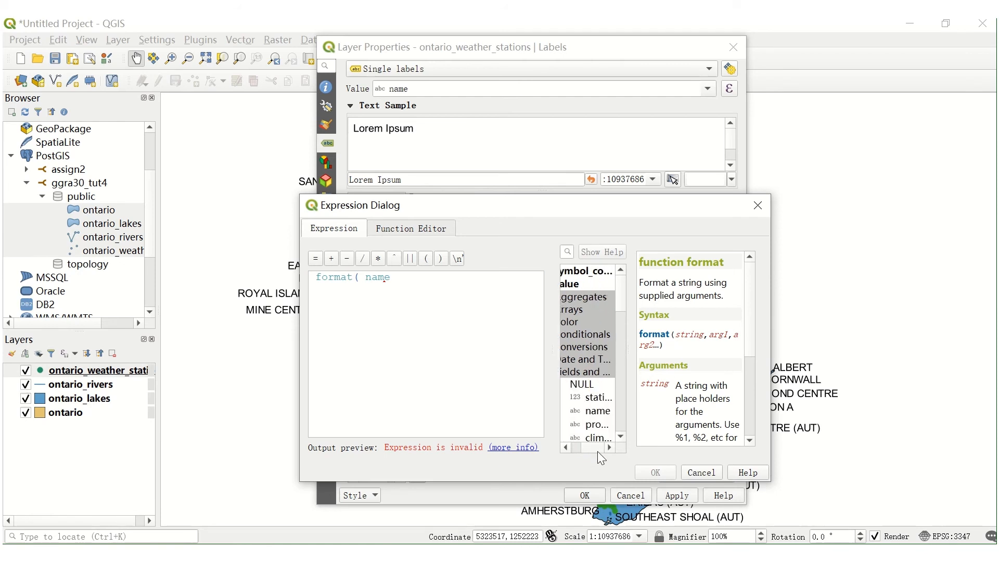
pyautogui.click(598, 411)
pyautogui.doubleClick(599, 411)
pyautogui.scroll(-3, 600, 408)
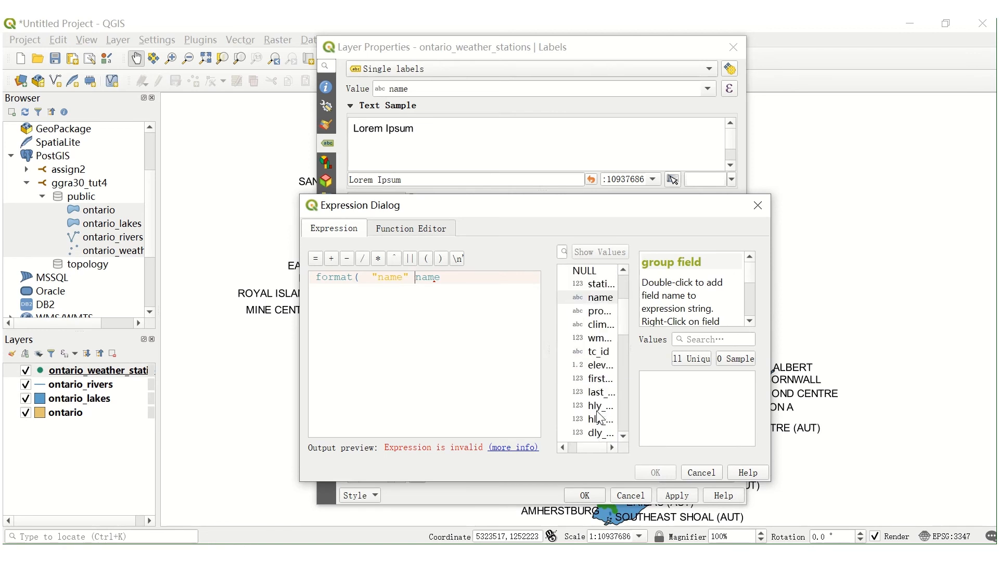
pyautogui.doubleClick(600, 379)
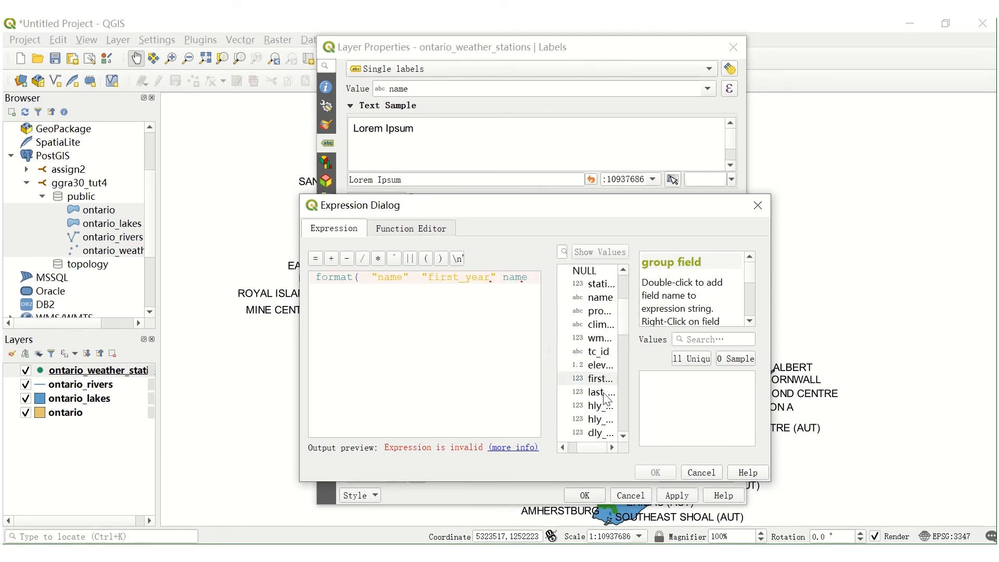
pyautogui.doubleClick(603, 393)
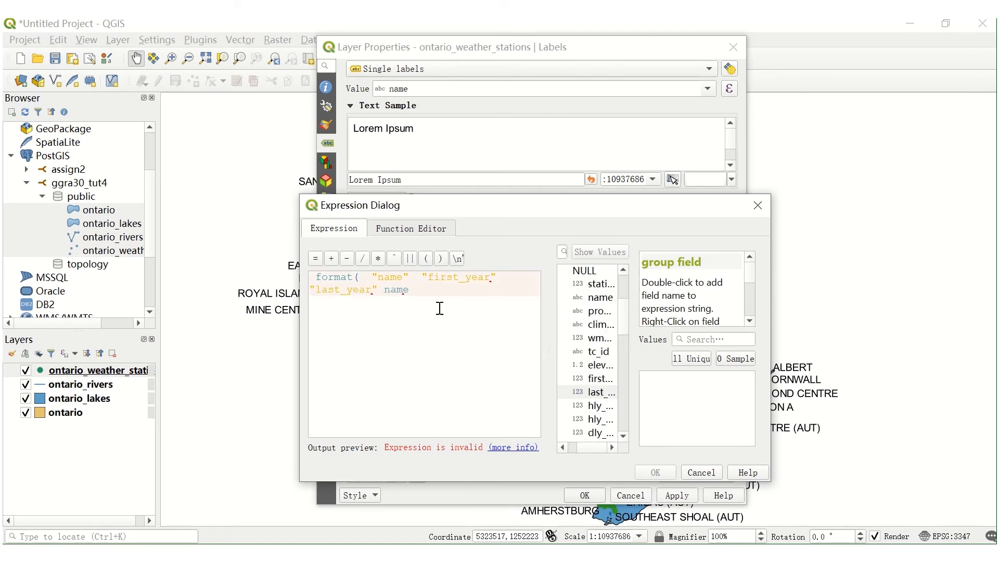
# Replace the label expression with format('%1: %2-%3', "name", "first_year", "last_year"), apply it to the weather stations, and close the layer properties.
pyautogui.moveTo(411, 292); pyautogui.dragTo(307, 276)
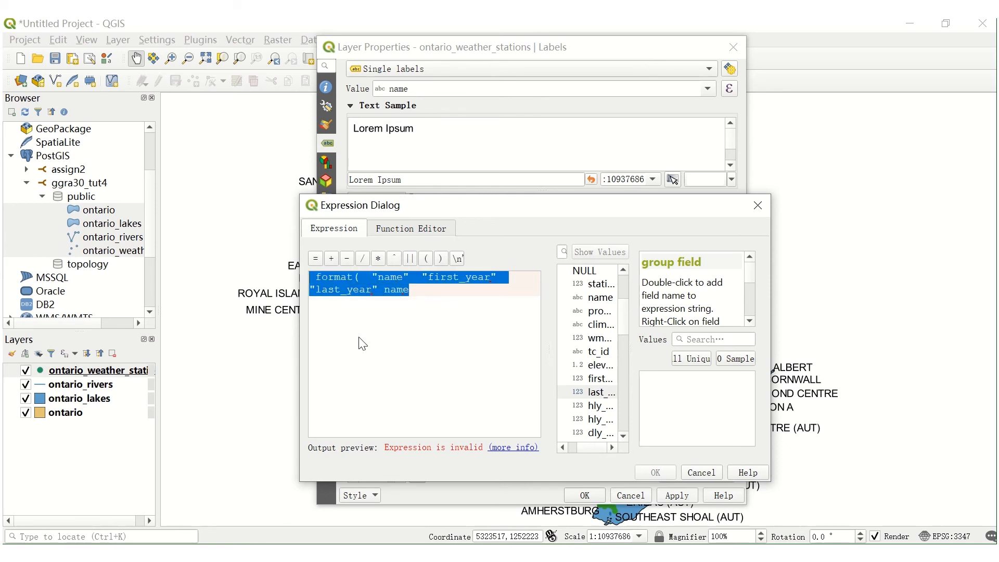
pyautogui.write('format(\'%1: %2-%3\', "name", "first_year", "last_year")')
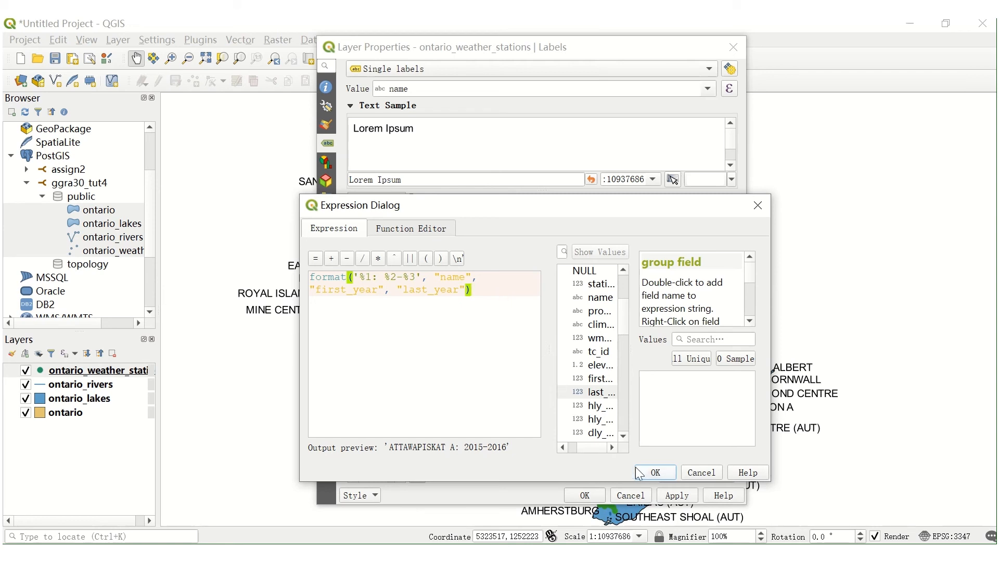
pyautogui.click(652, 474)
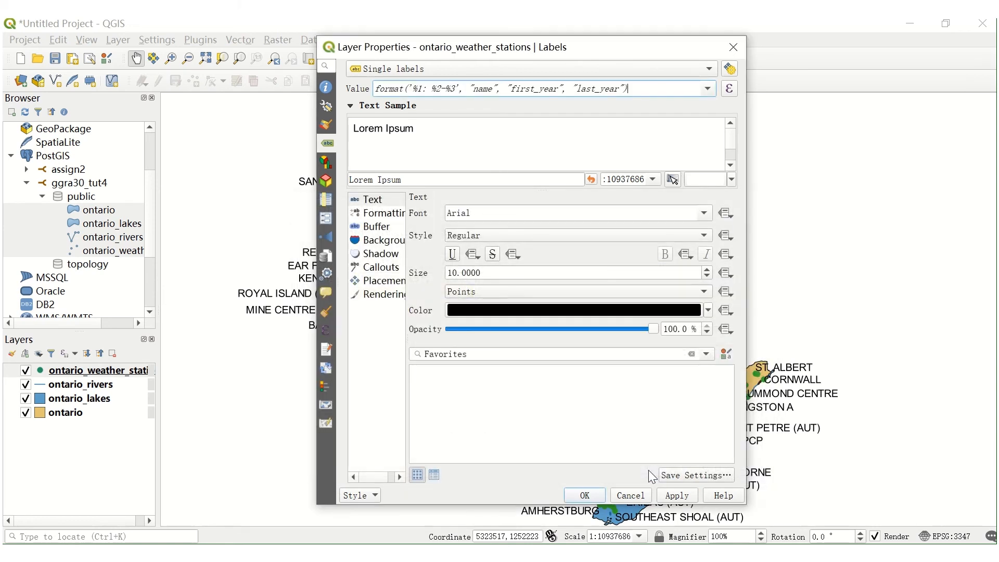
pyautogui.click(674, 497)
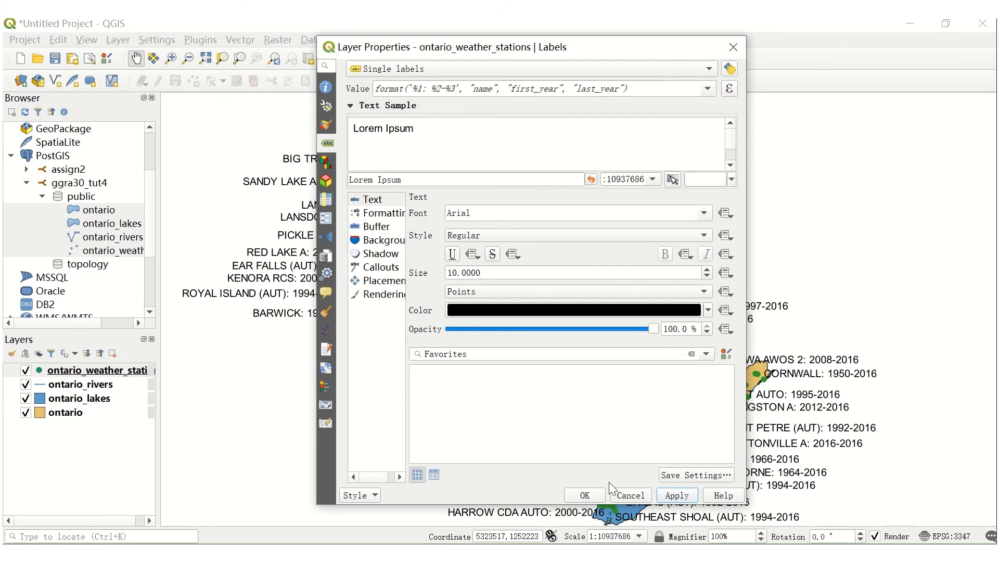
pyautogui.click(584, 495)
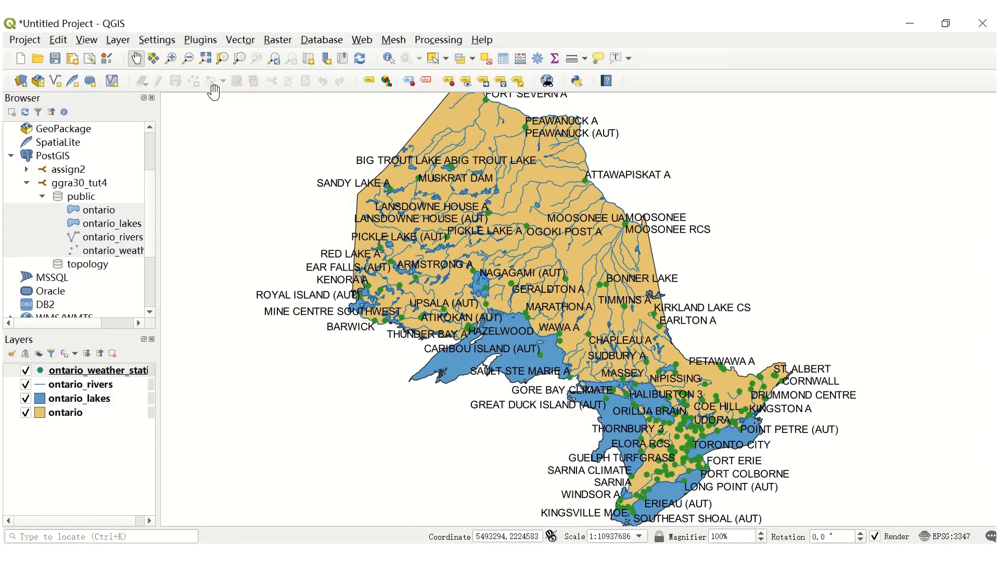
# Examine how the weather station labels are placed at increasingly close scales, from southern Ontario down to the Barrie and Collingwood area.
pyautogui.click(170, 58)
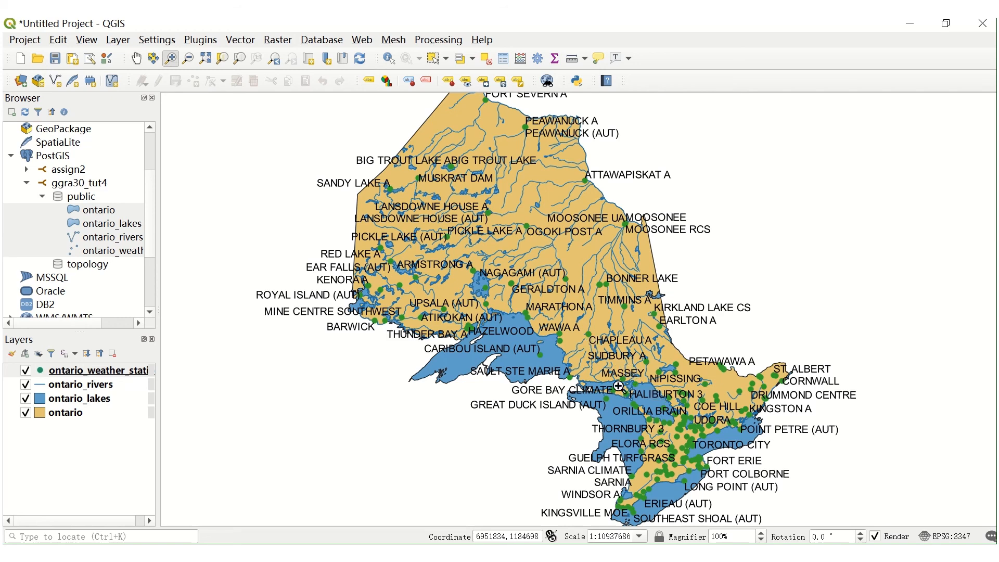
pyautogui.moveTo(605, 391); pyautogui.dragTo(870, 513)
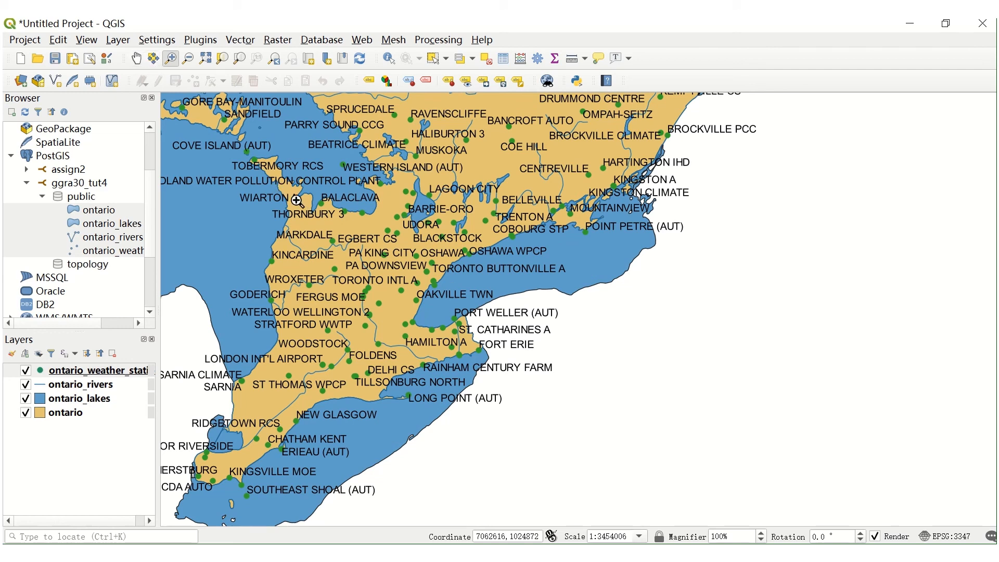
pyautogui.moveTo(298, 201); pyautogui.dragTo(534, 347)
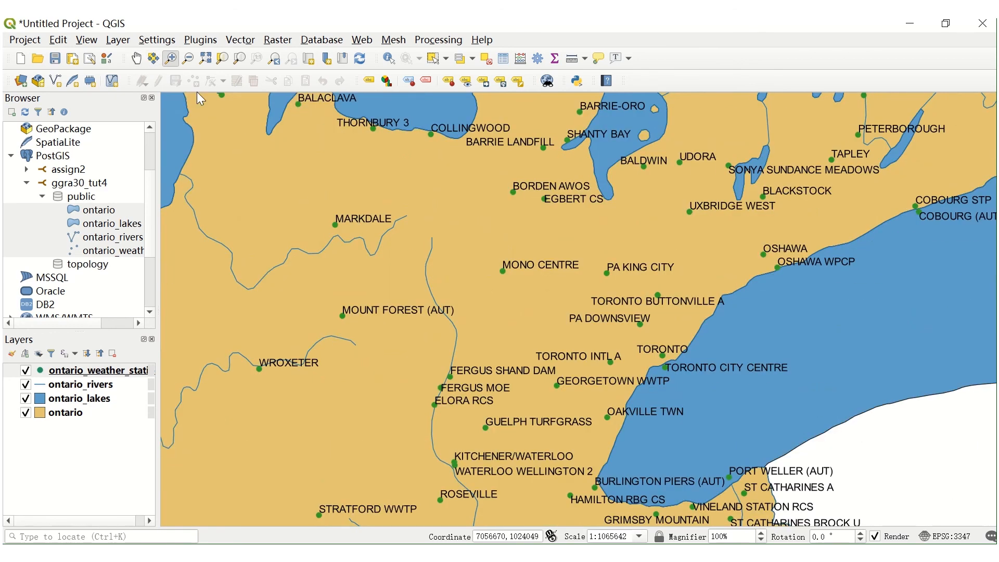
pyautogui.click(135, 58)
pyautogui.moveTo(388, 244); pyautogui.dragTo(312, 370)
pyautogui.moveTo(768, 236); pyautogui.dragTo(833, 180)
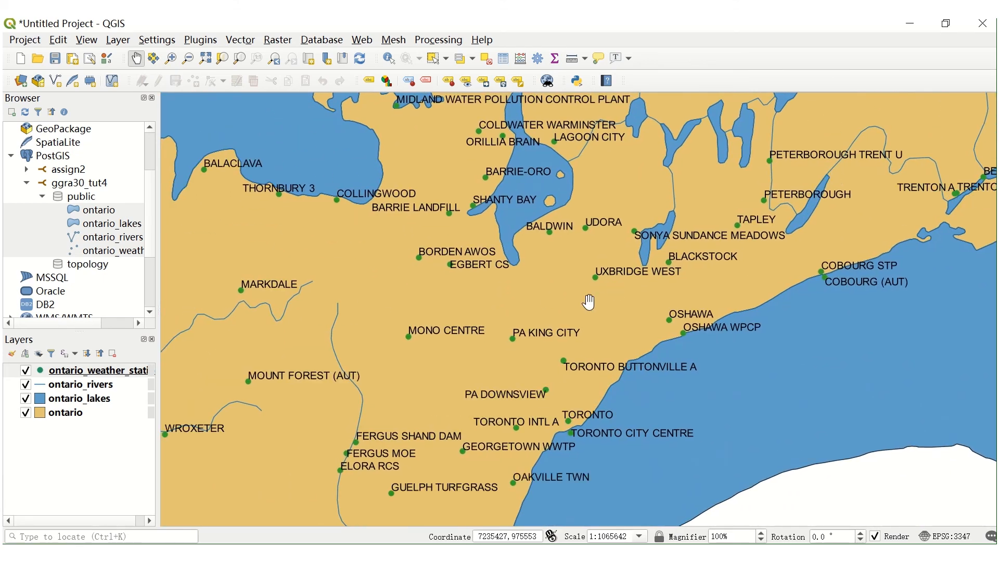
pyautogui.moveTo(569, 333); pyautogui.dragTo(574, 406)
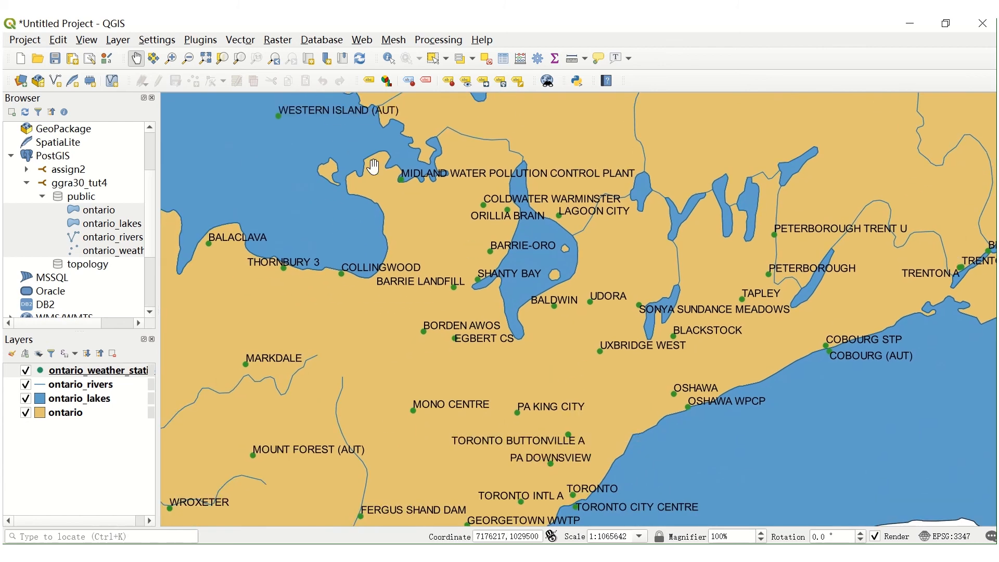
pyautogui.click(171, 59)
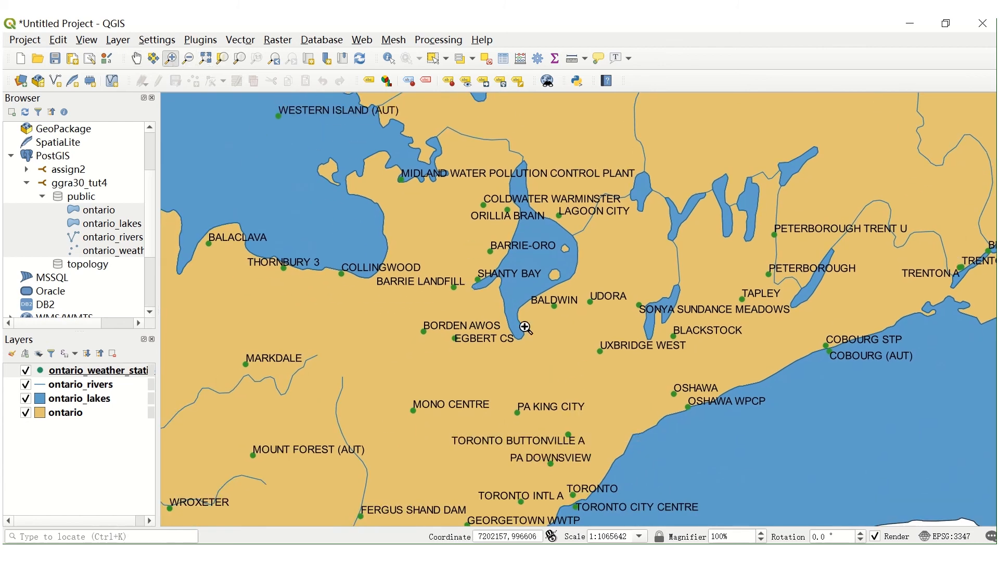
pyautogui.moveTo(536, 353); pyautogui.dragTo(443, 207)
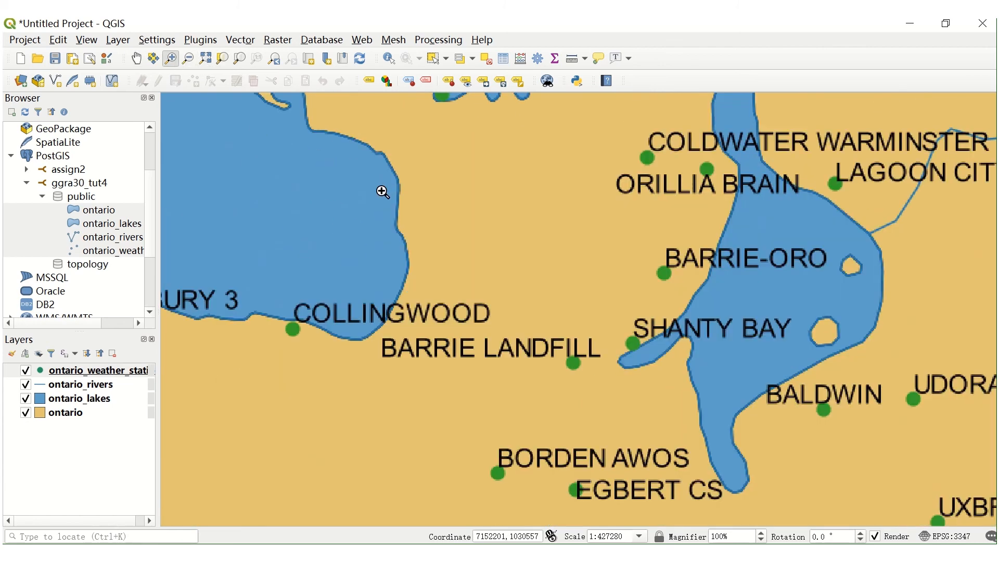
# Inspect the weather station labels at a wider scale across southern Ontario, from Georgian Bay to Hamilton, London and Sarnia.
pyautogui.click(189, 58)
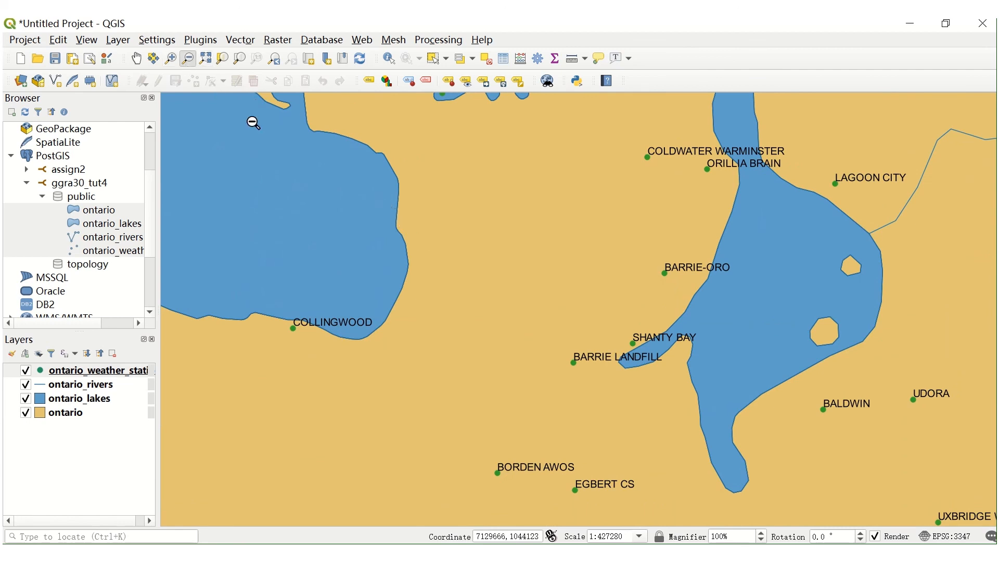
pyautogui.click(333, 206)
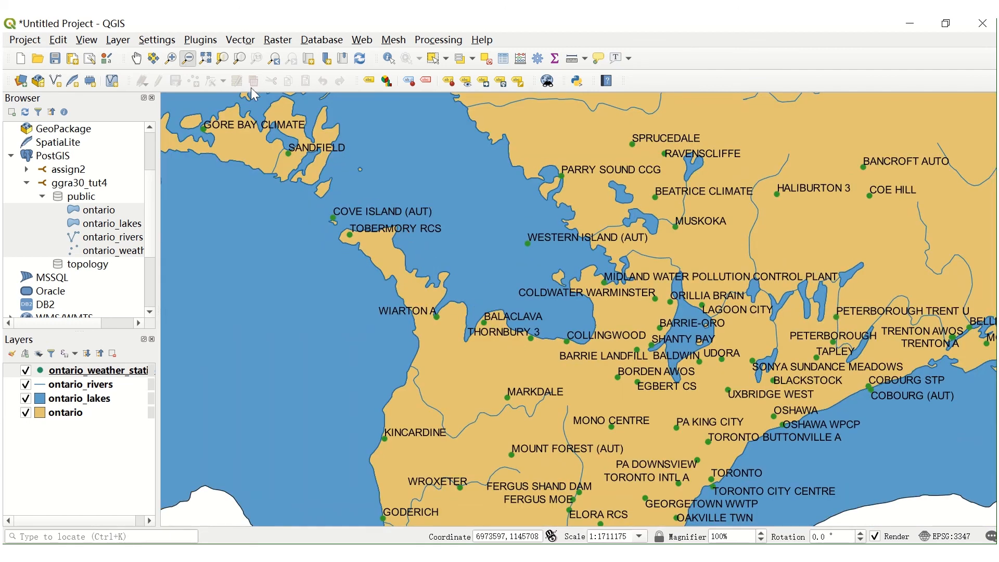
pyautogui.click(137, 58)
pyautogui.moveTo(712, 390); pyautogui.dragTo(552, 338)
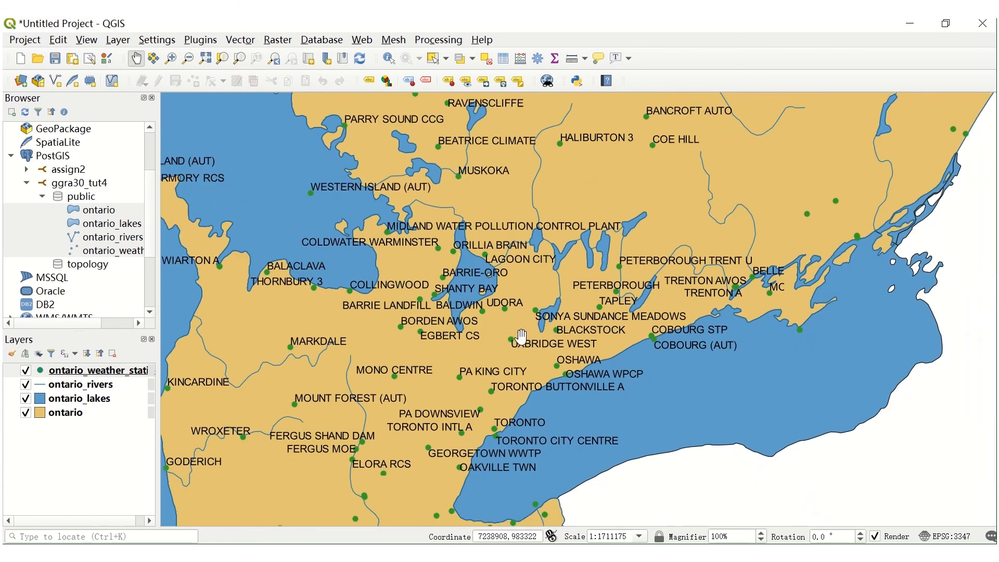
pyautogui.moveTo(520, 521); pyautogui.dragTo(496, 424)
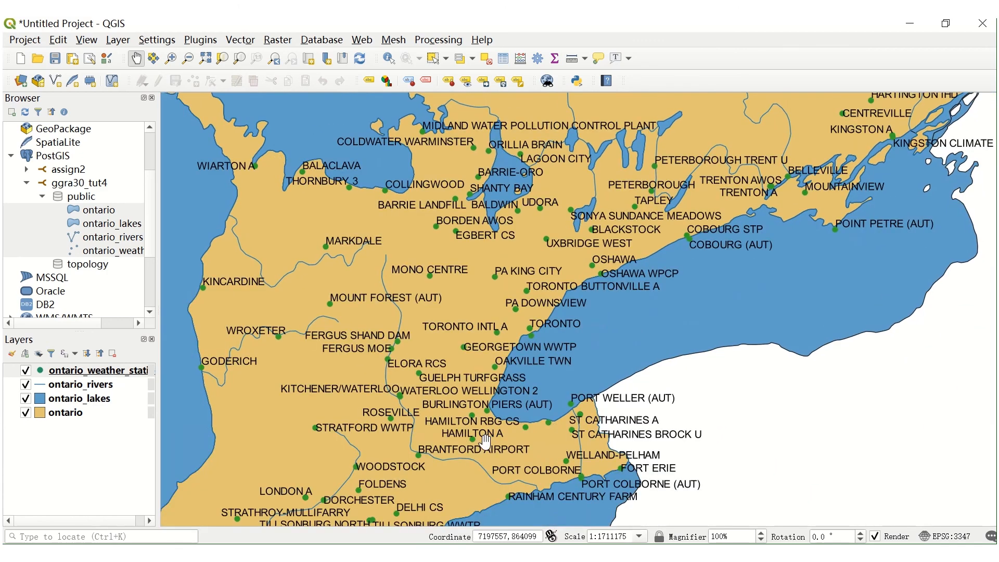
pyautogui.moveTo(411, 485); pyautogui.dragTo(526, 441)
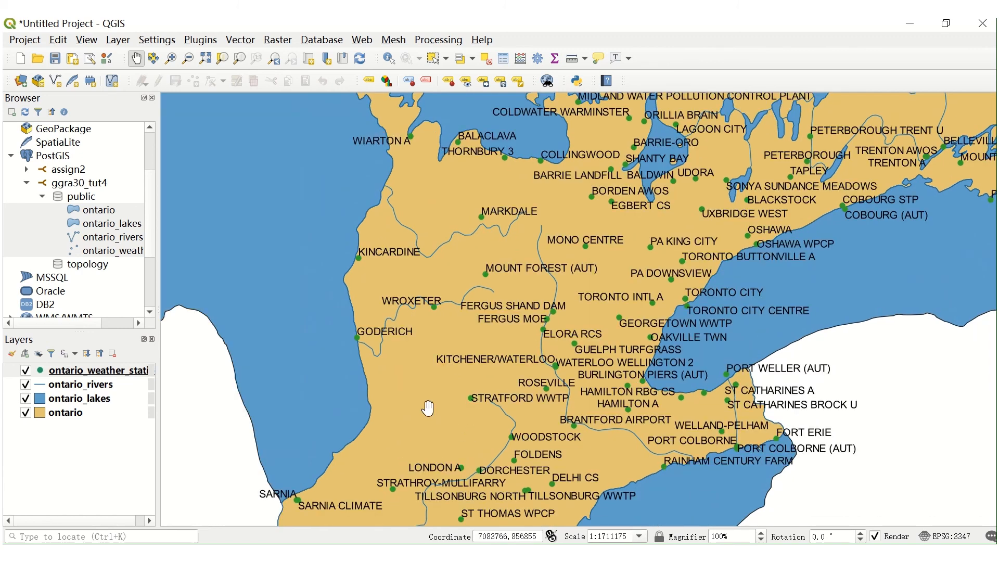